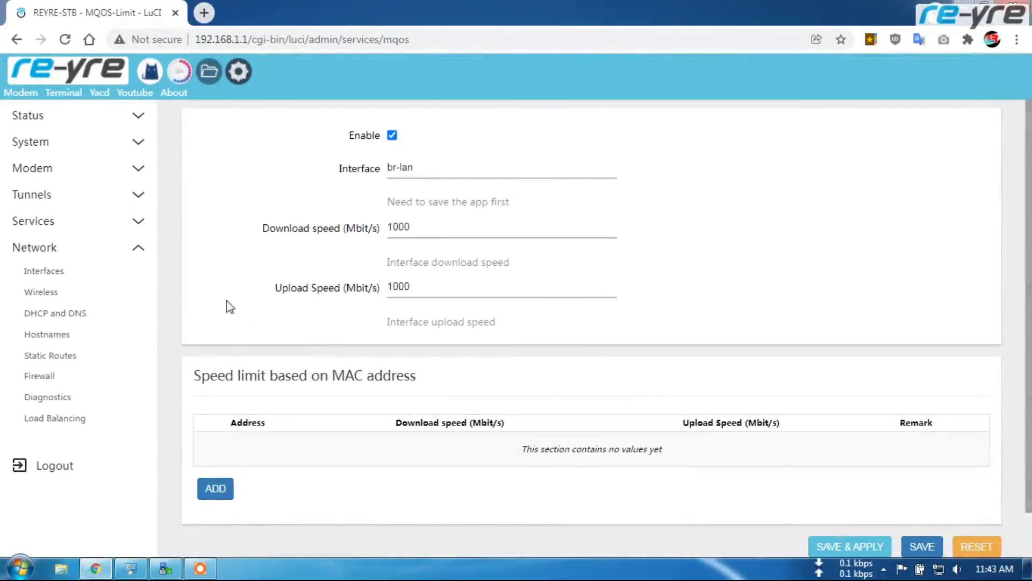
Look over the MQOS-Limit service page and examine the active DHCP leases on the router's status overview.
left_click(139, 225)
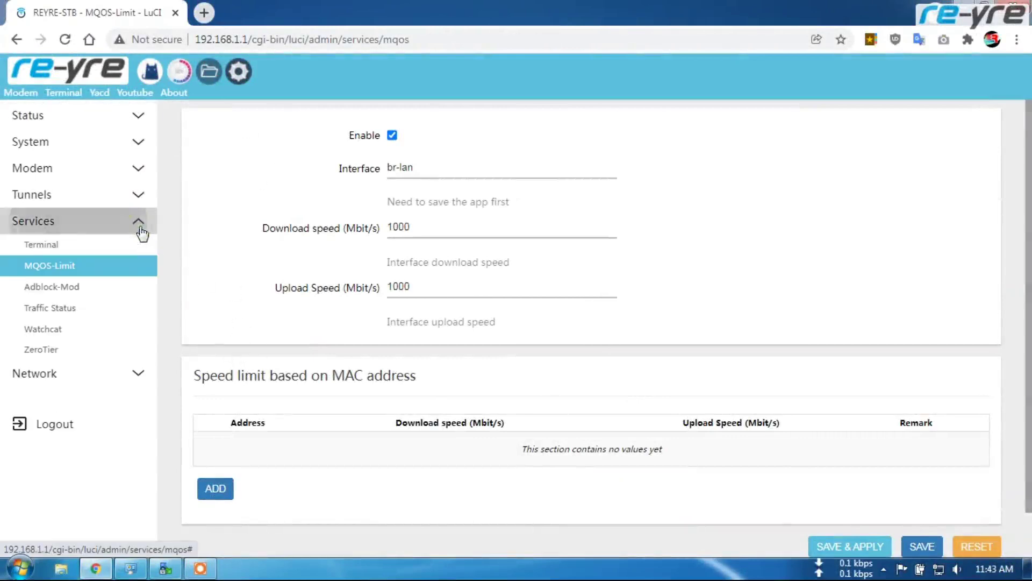
left_click(54, 275)
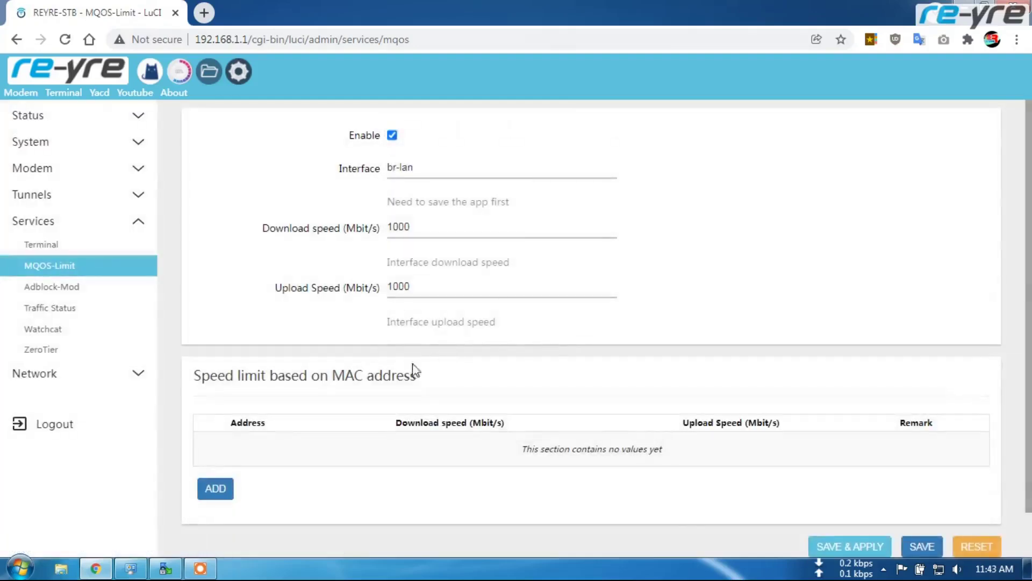
left_click(78, 81)
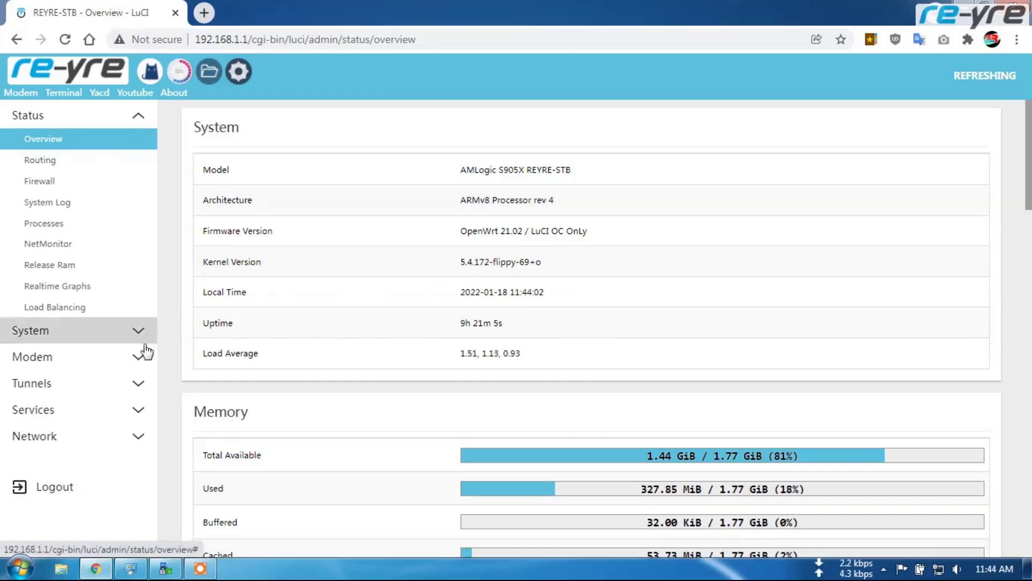
left_click(139, 410)
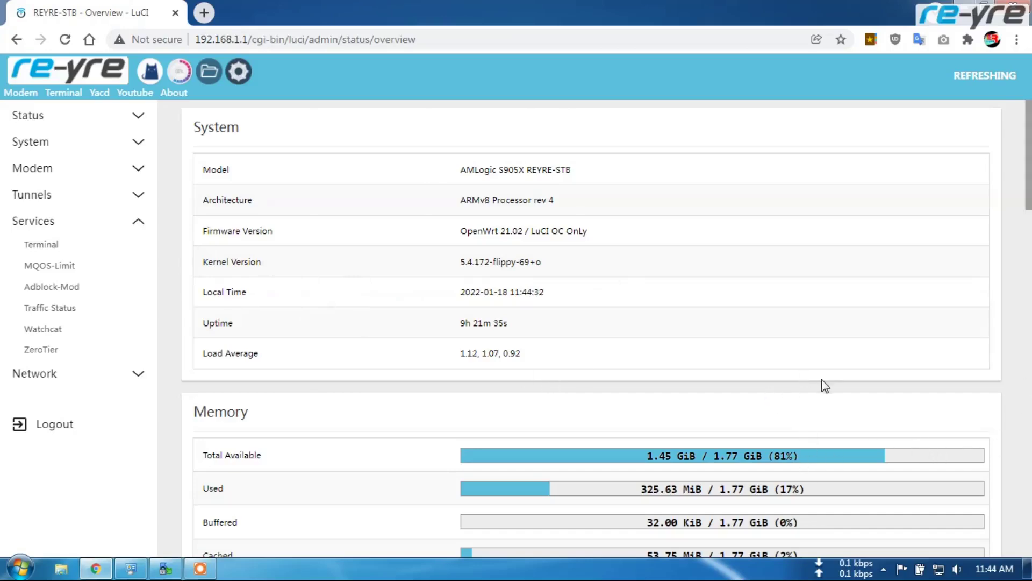
scroll(822, 380, "down", 13)
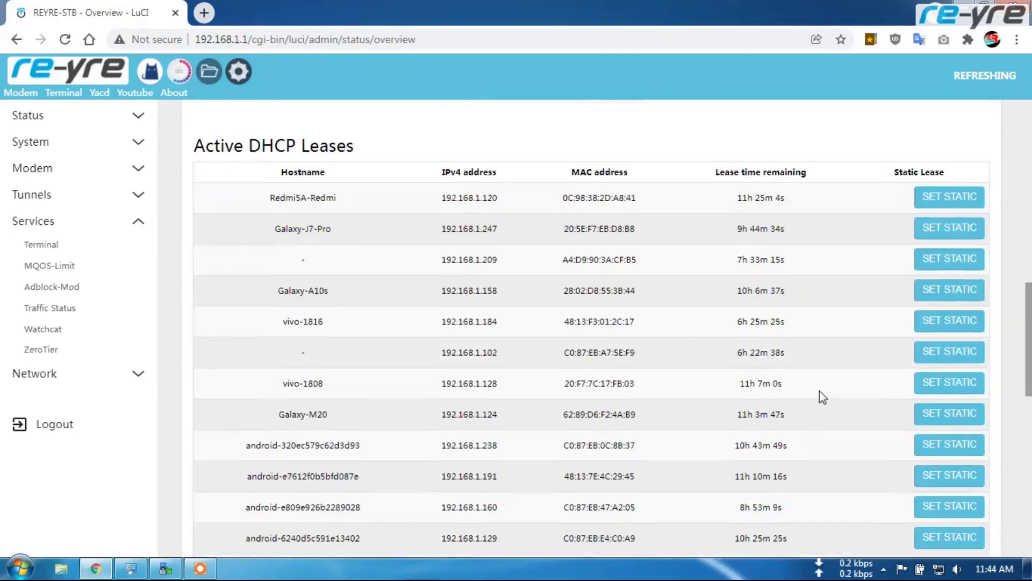
scroll(819, 397, "down", 5)
scroll(607, 328, "up", 18)
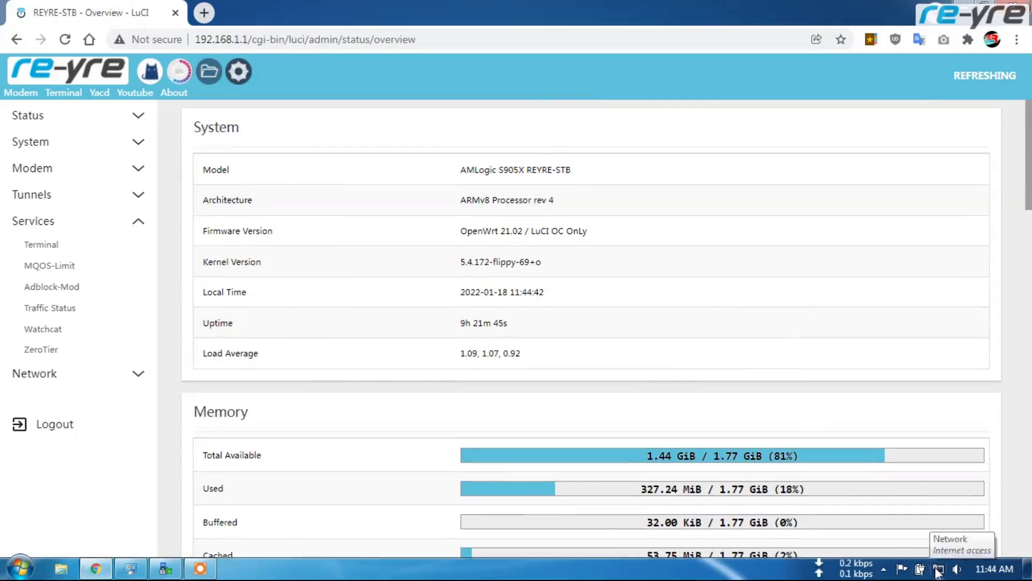
Check the Local Area Connection's network details for the computer's physical and IPv4 addresses, and minimize the Network Connections window.
left_click(200, 569)
right_click(507, 269)
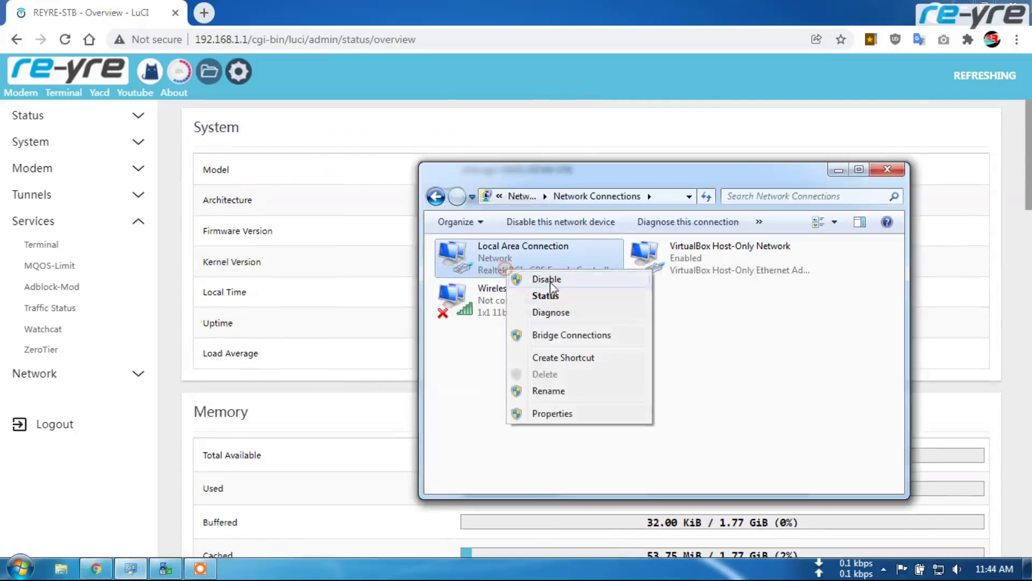
left_click(546, 296)
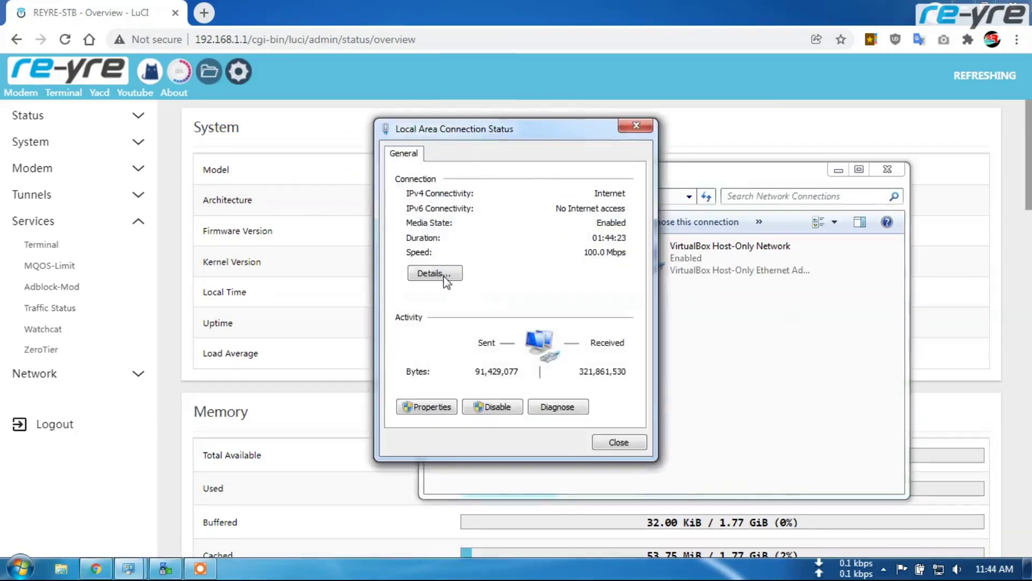
left_click(440, 275)
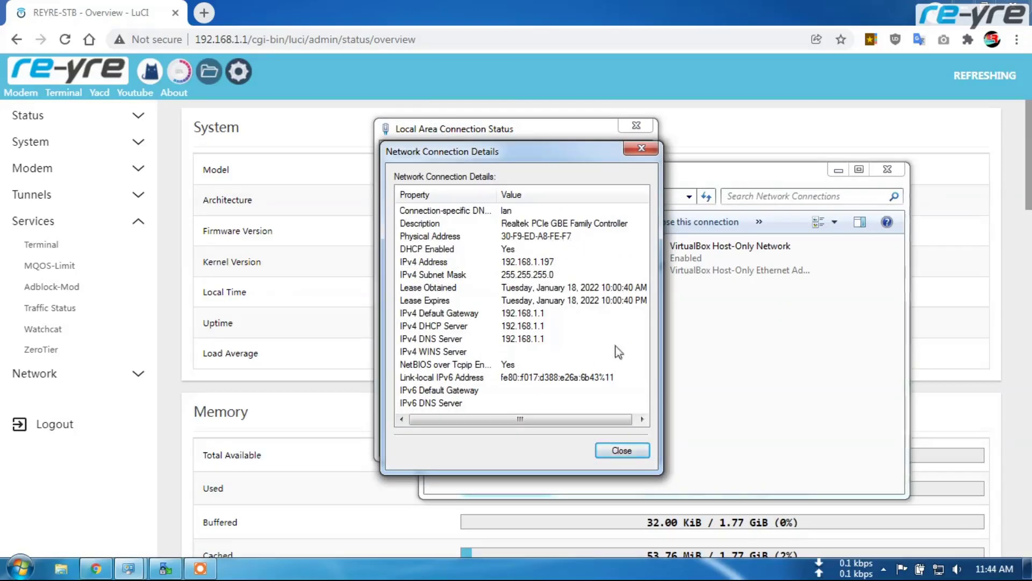
left_click(630, 450)
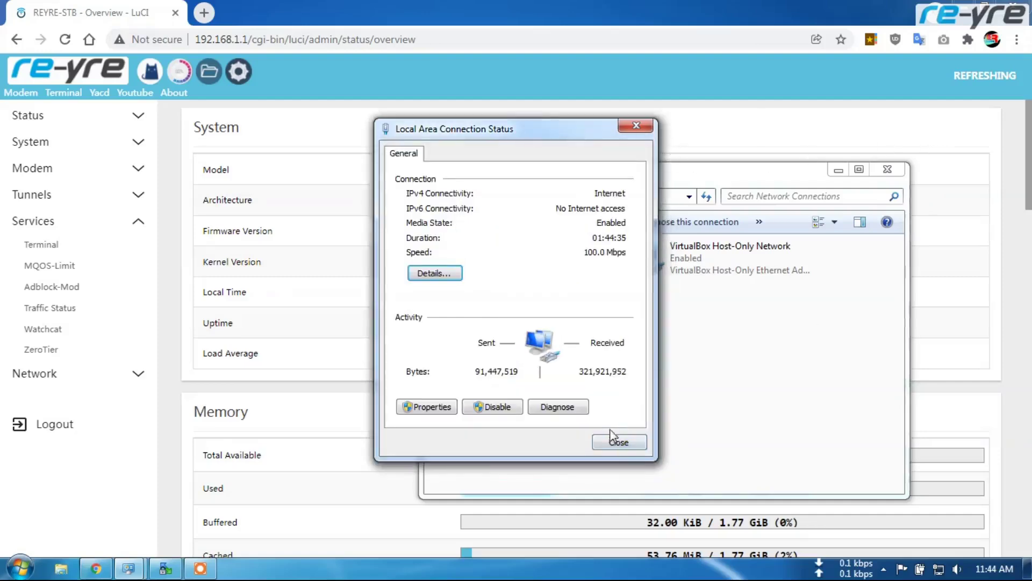
left_click(617, 440)
left_click(838, 170)
Add a MAC-based speed limit entry in MQOS-Limit and assign it to the client at 192.168.1.197.
scroll(410, 237, "down", 4)
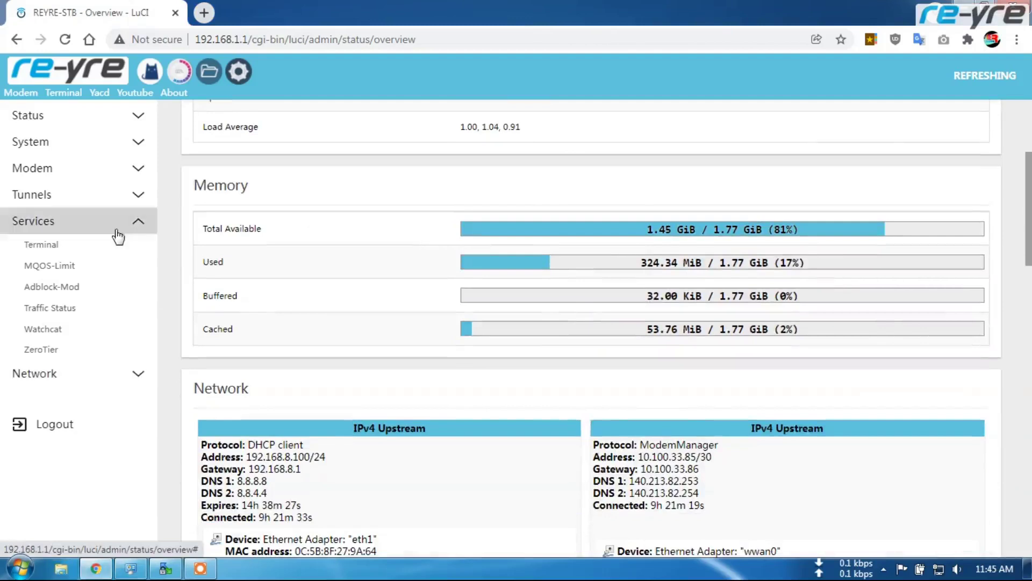
left_click(61, 267)
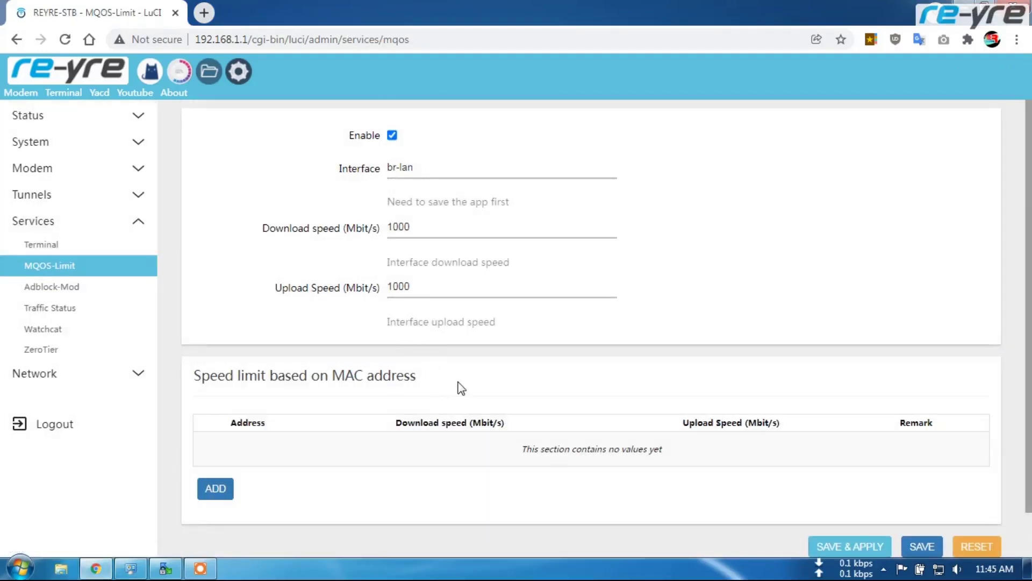
left_click_drag(412, 228, 390, 231)
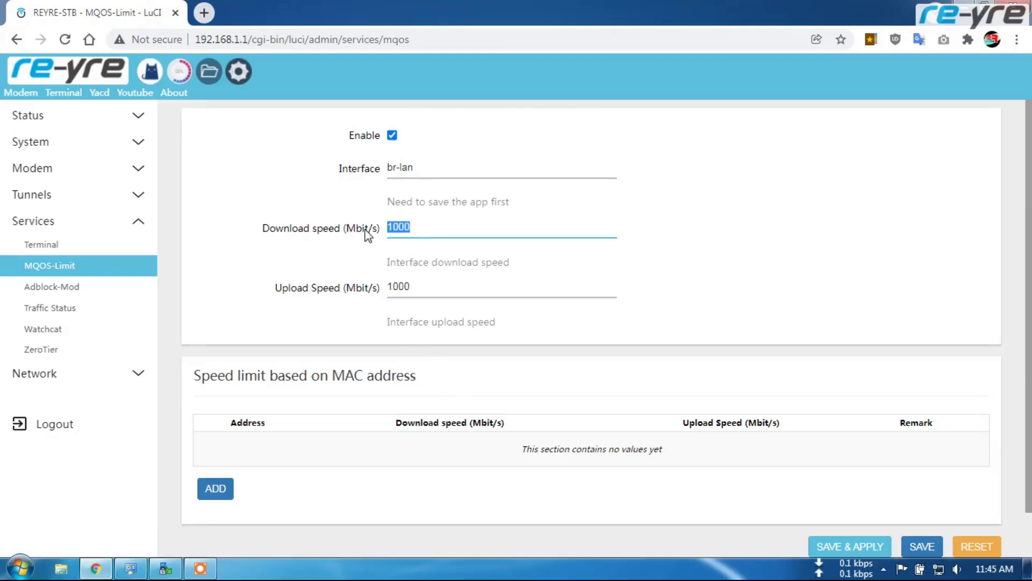
left_click(421, 227)
scroll(401, 363, "down", 1)
left_click(215, 440)
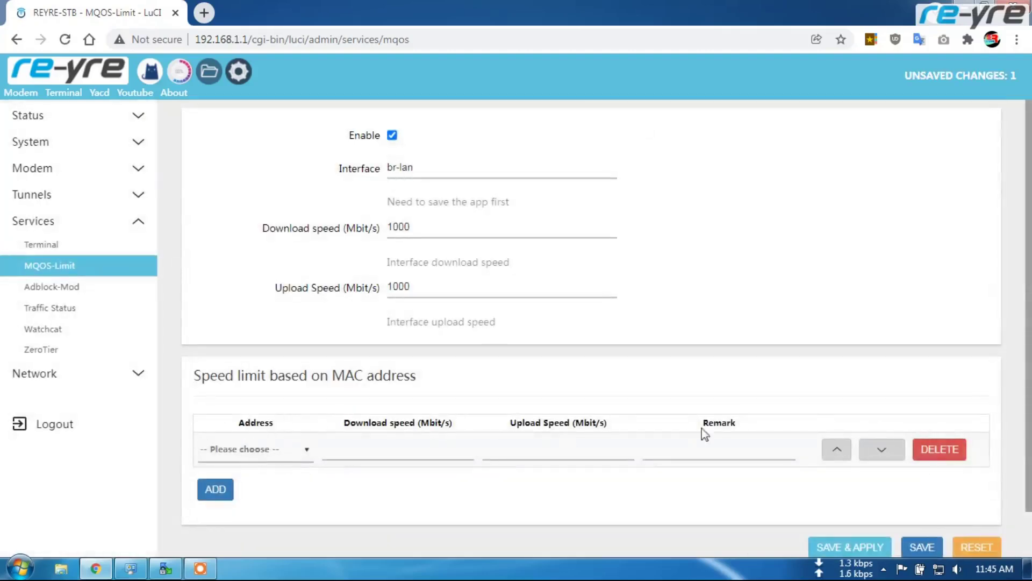
left_click(303, 452)
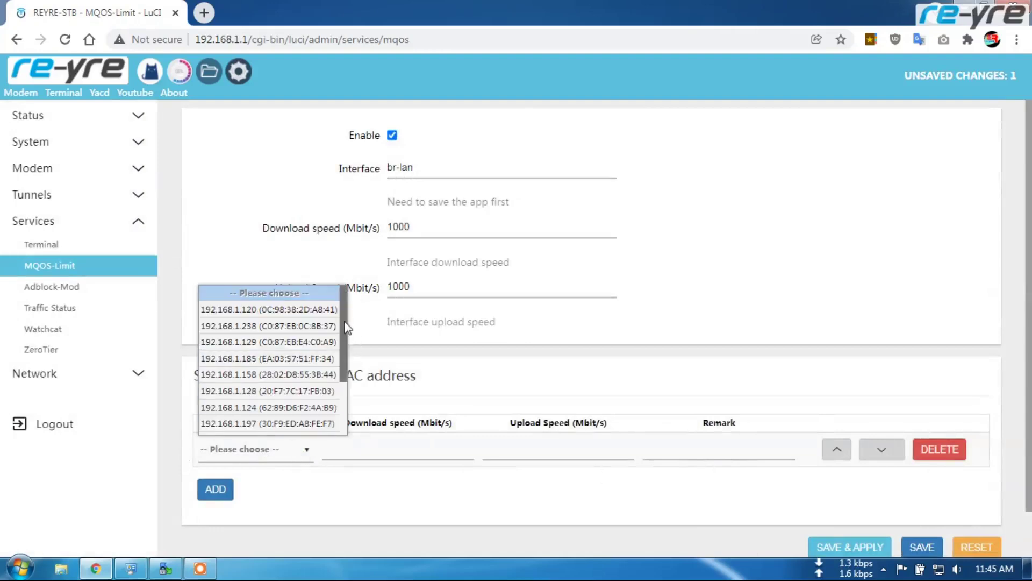
scroll(344, 333, "down", 2)
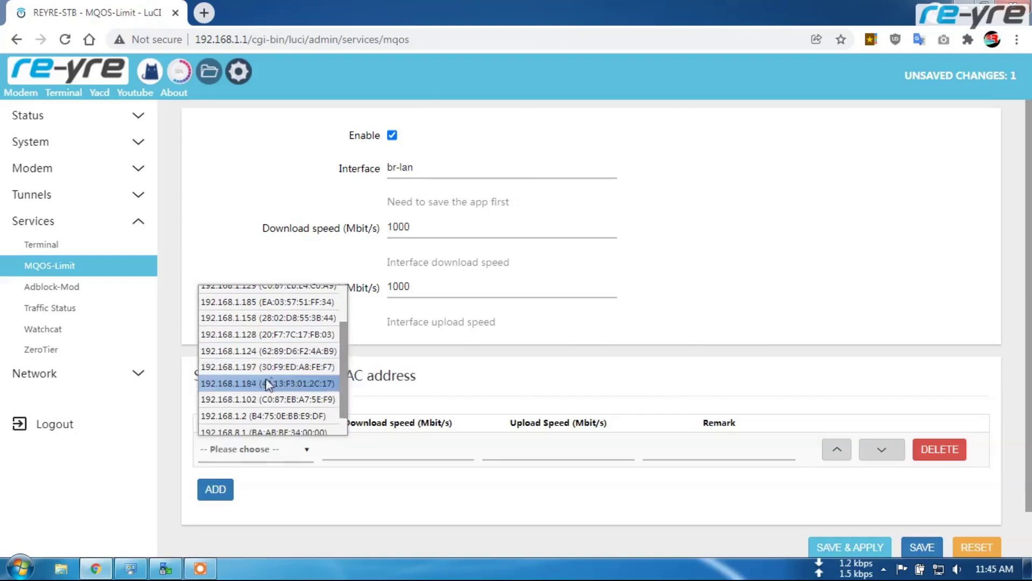
left_click(250, 367)
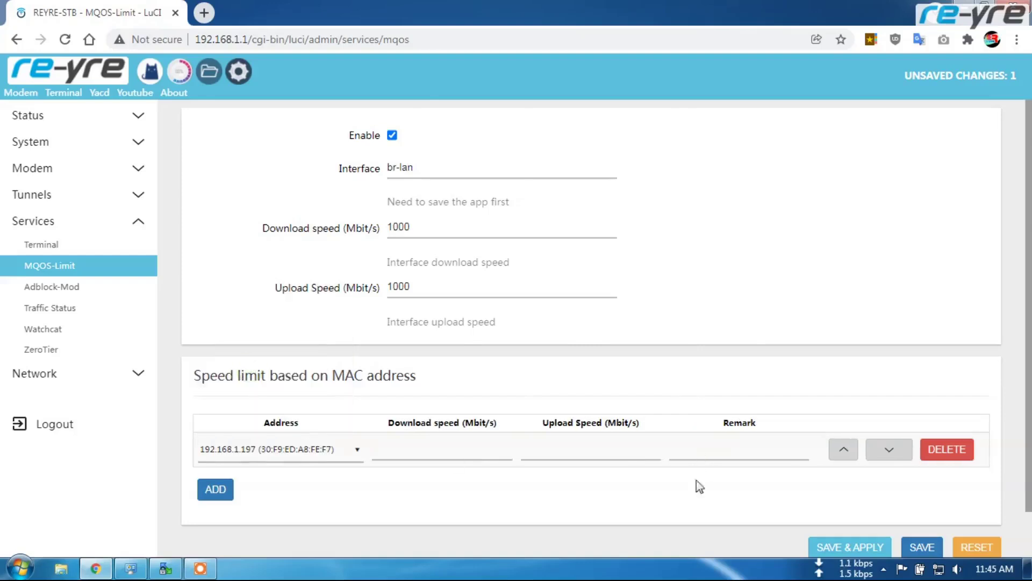
Set the entry's download and upload speeds to 1 Mbit/s each, and save and apply the configuration.
left_click(453, 454)
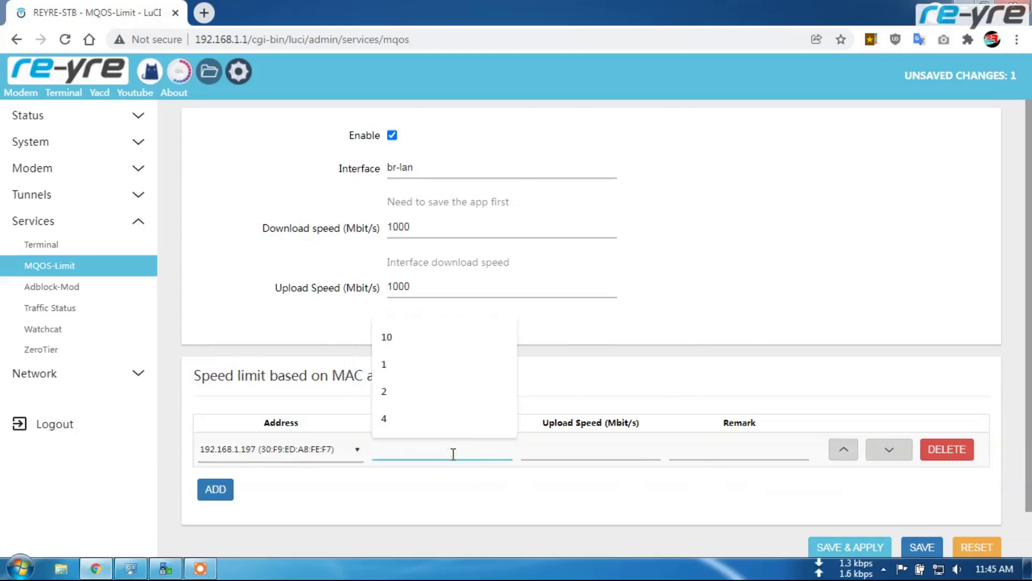
left_click(414, 366)
left_click(563, 450)
type("1")
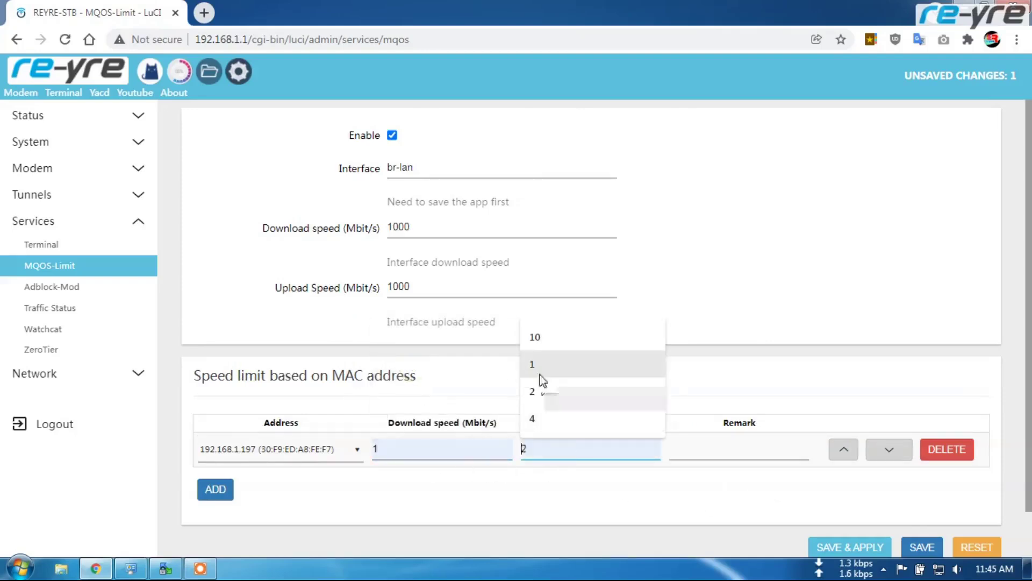
scroll(753, 500, "down", 1)
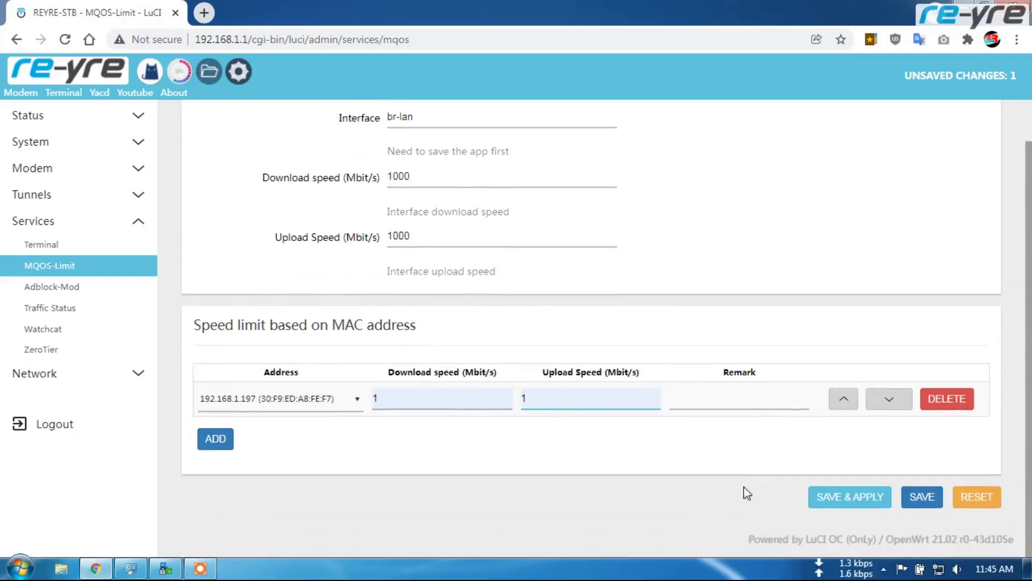
left_click(842, 488)
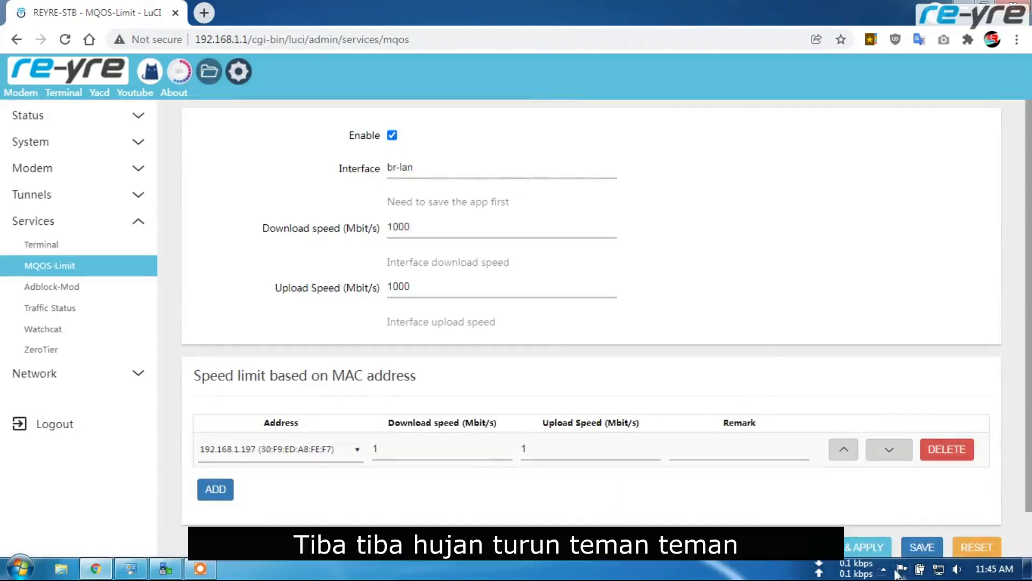
Switch to Internet Download Manager, resume the 10GB.bin download to check its transfer rate, and pause it.
left_click(883, 568)
left_click(882, 470)
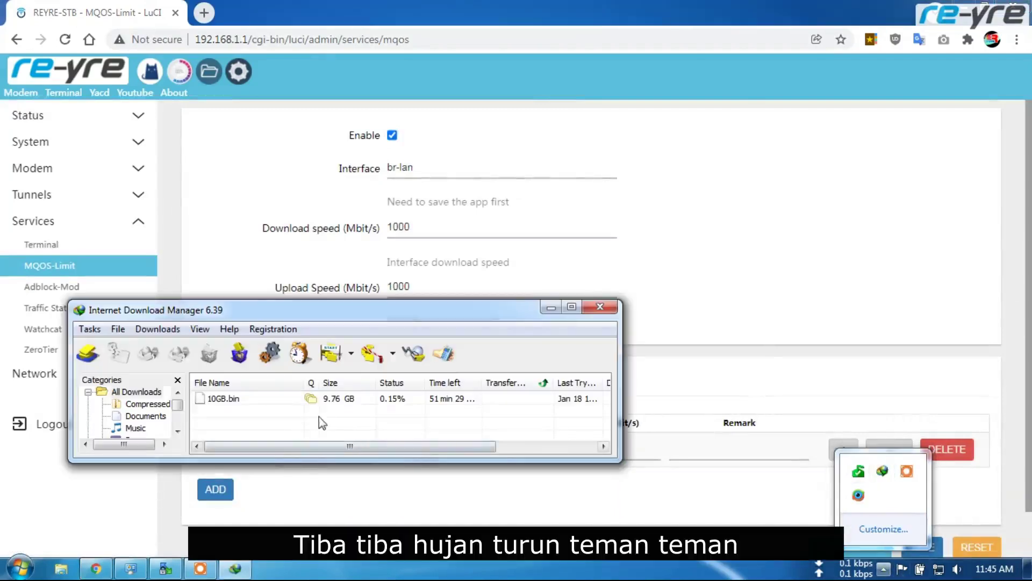
right_click(343, 399)
left_click(434, 237)
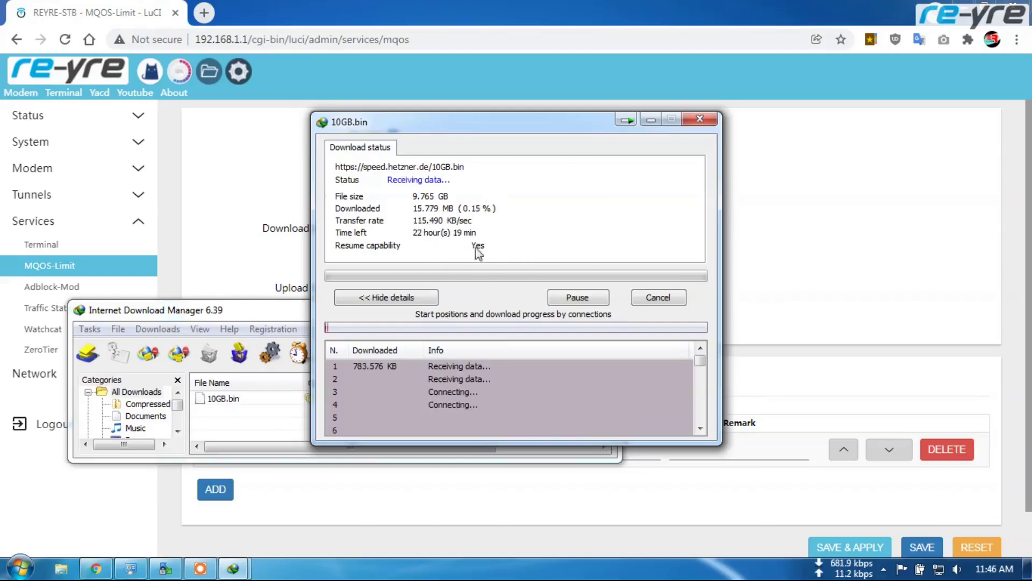
left_click(584, 299)
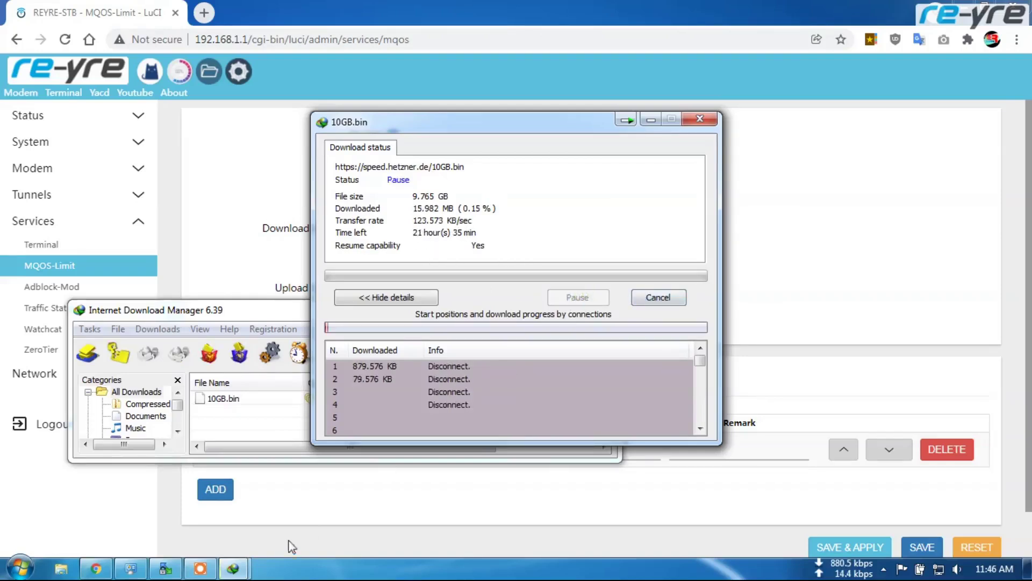
Return to the router page, set the client's download and upload limits to 8 Mbit/s each, and save and apply.
left_click(308, 527)
double_click(420, 450)
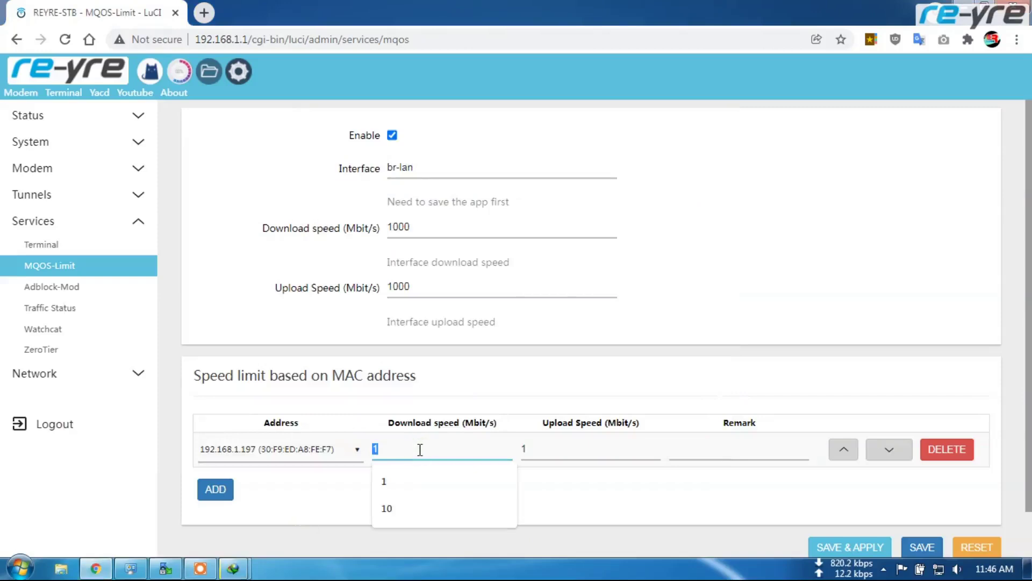
type("8")
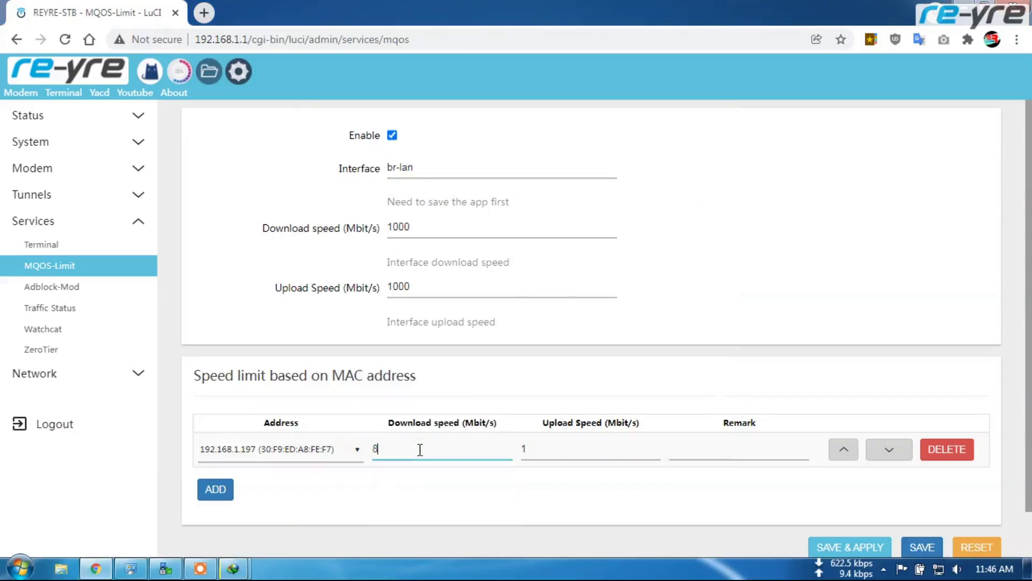
double_click(521, 450)
type("8")
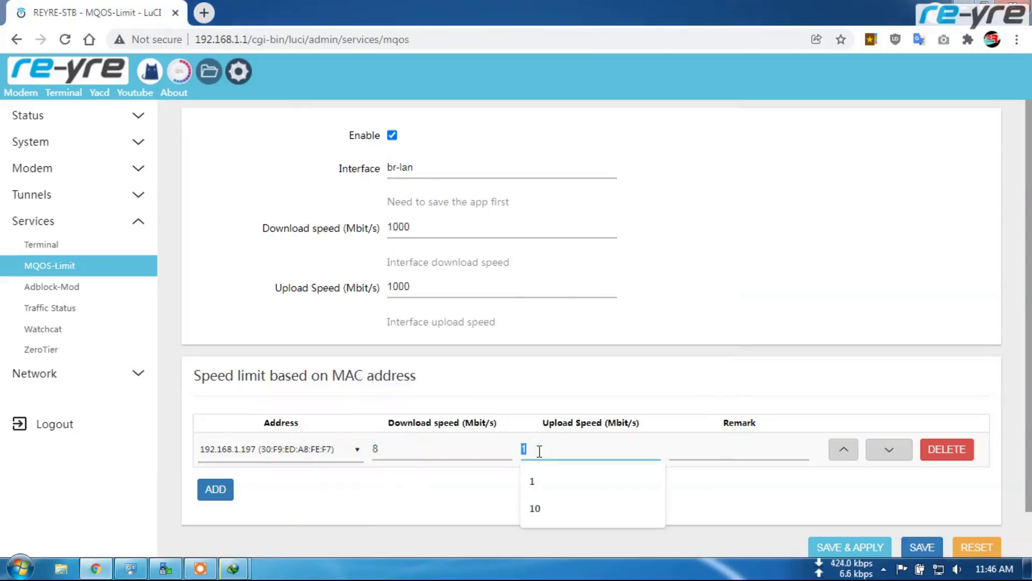
left_click(851, 546)
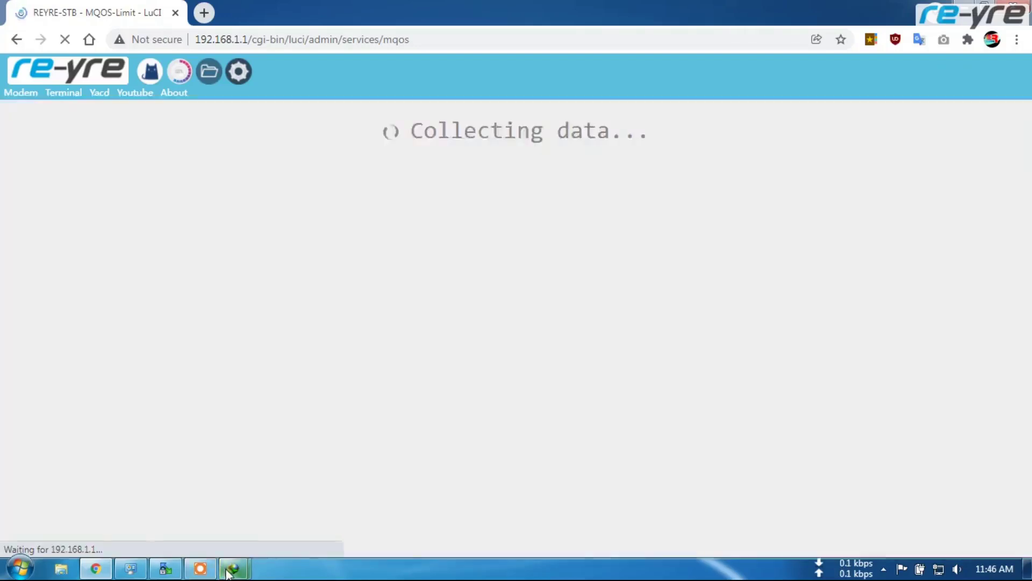
Resume the 10GB.bin download in Internet Download Manager to check the rate under the 8 Mbit/s limit, and pause it.
mouse_move(176, 569)
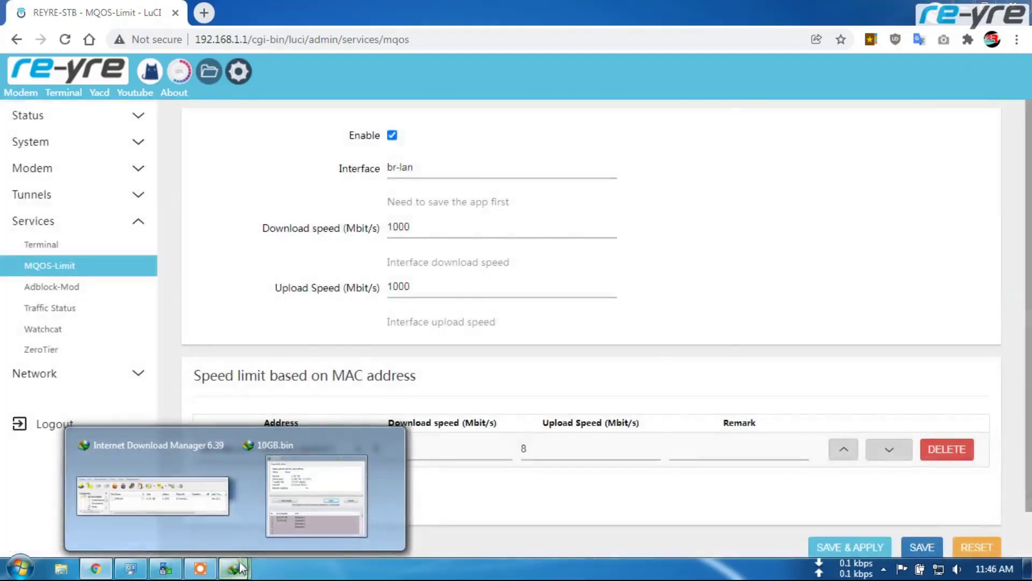
left_click(316, 495)
left_click(578, 299)
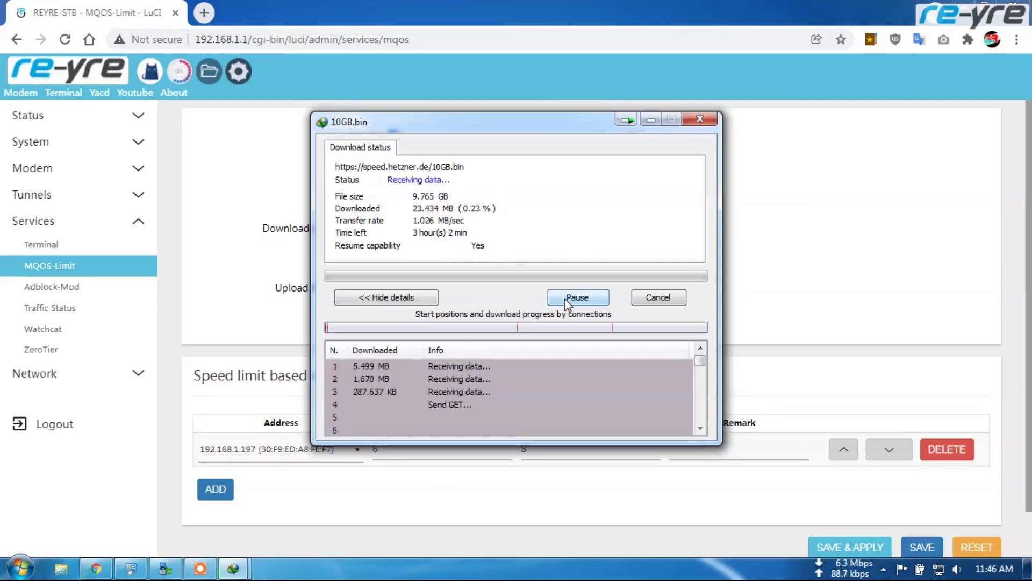
left_click(565, 299)
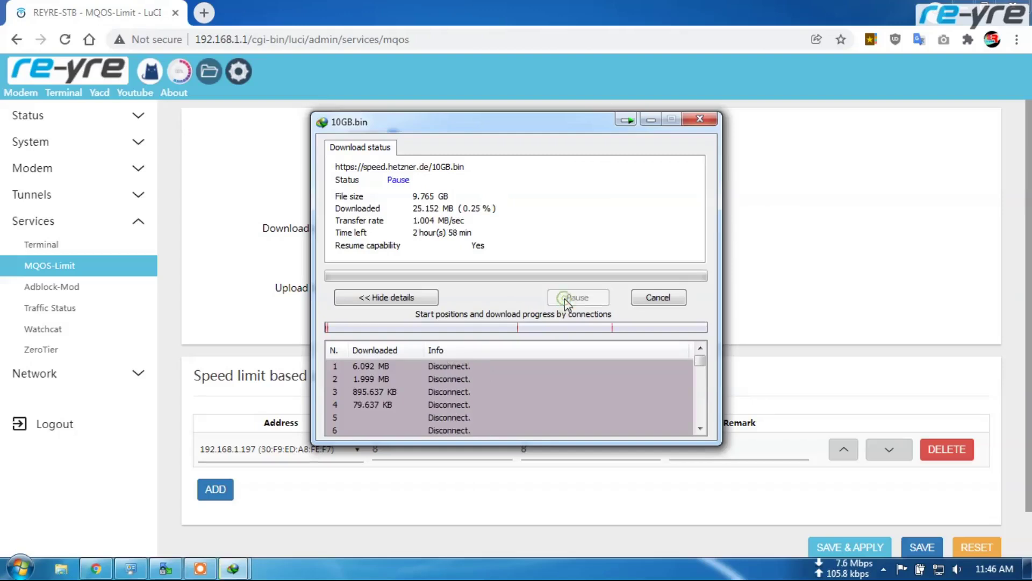
Open the computer's network connections to check the adapters, and connect the computer to the REYRE-STB wireless network.
left_click(539, 514)
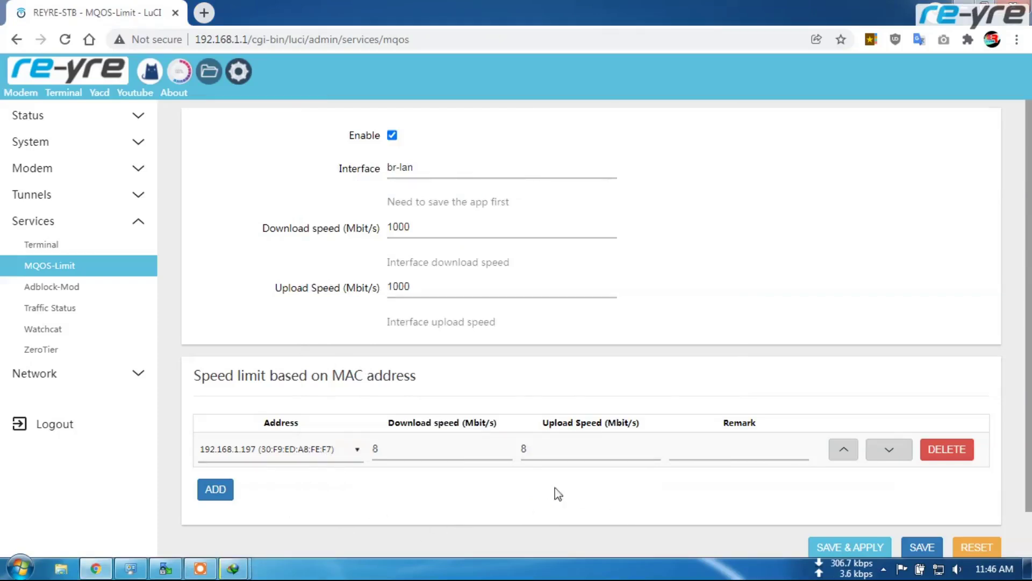
left_click(938, 569)
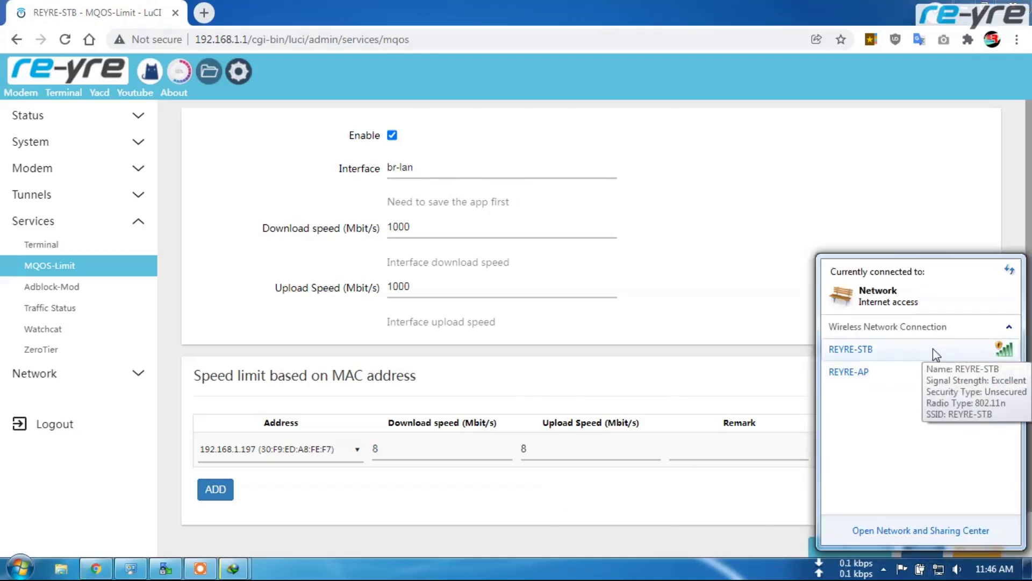
left_click(128, 573)
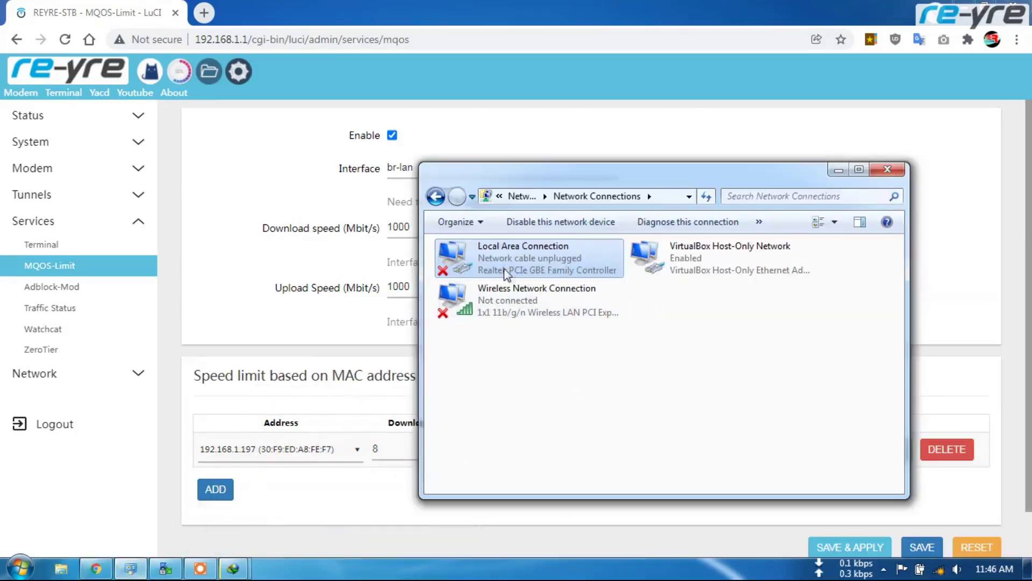
left_click(938, 568)
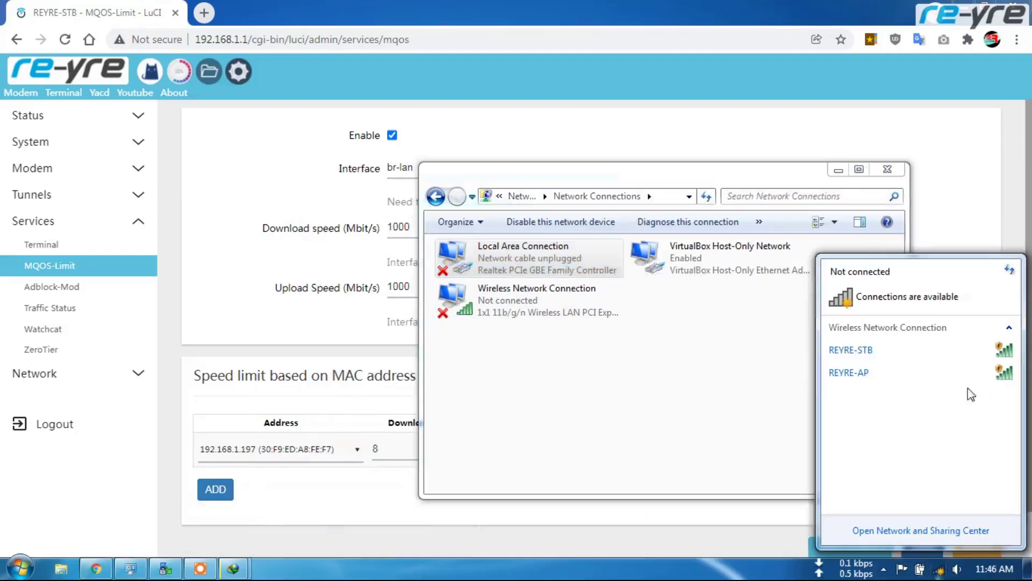
left_click(968, 350)
left_click(983, 407)
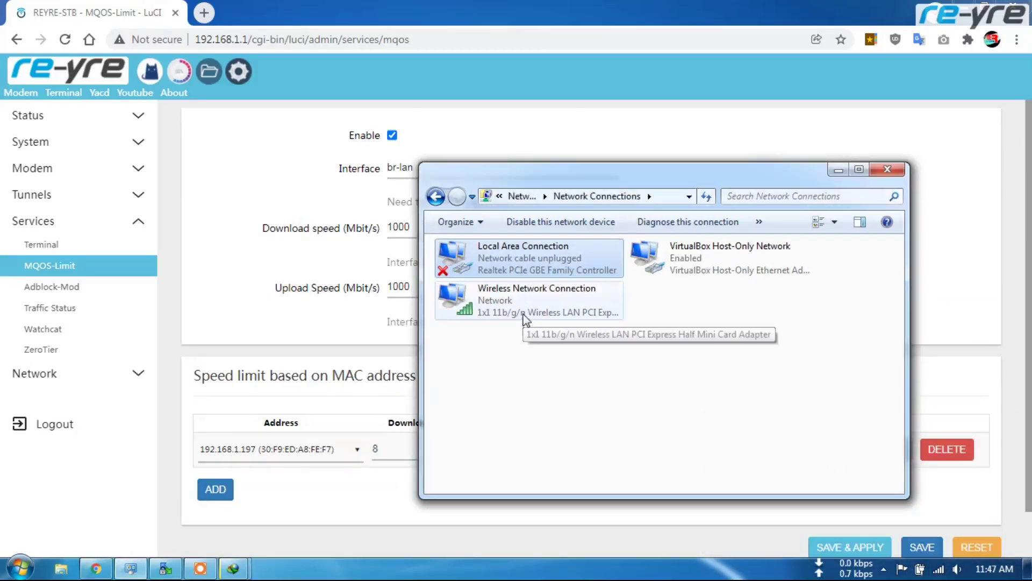
left_click(525, 364)
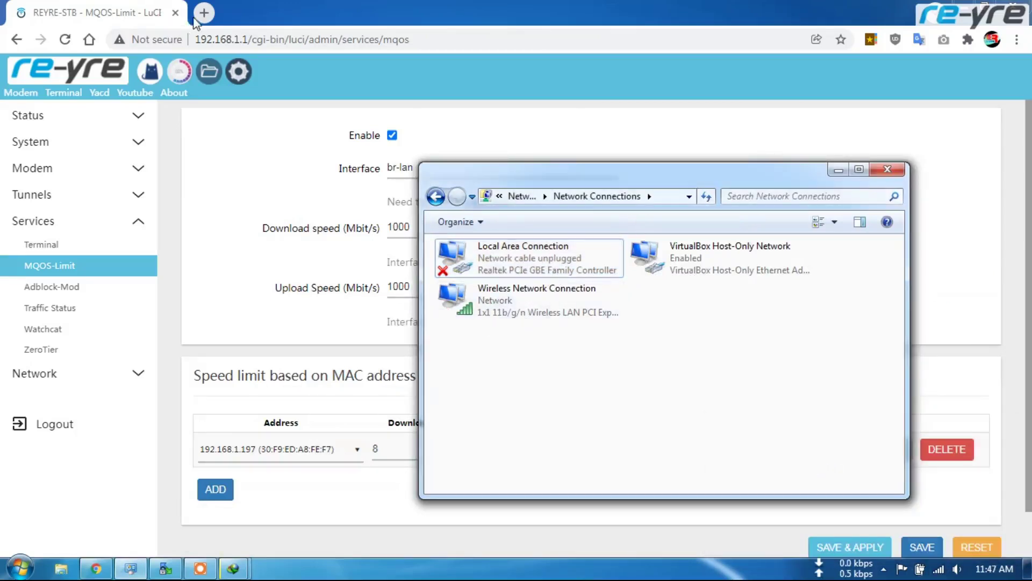
Open the bookmarked REYRE-E900 router page in a new tab, look over its status overview, and return to the MQOS-Limit page.
left_click(203, 13)
left_click(871, 39)
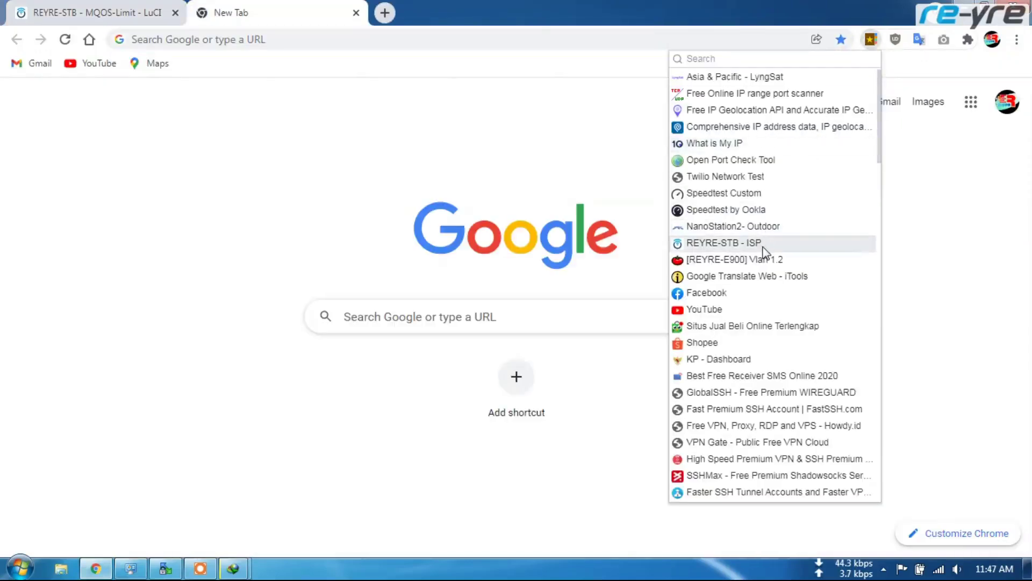
left_click(766, 260)
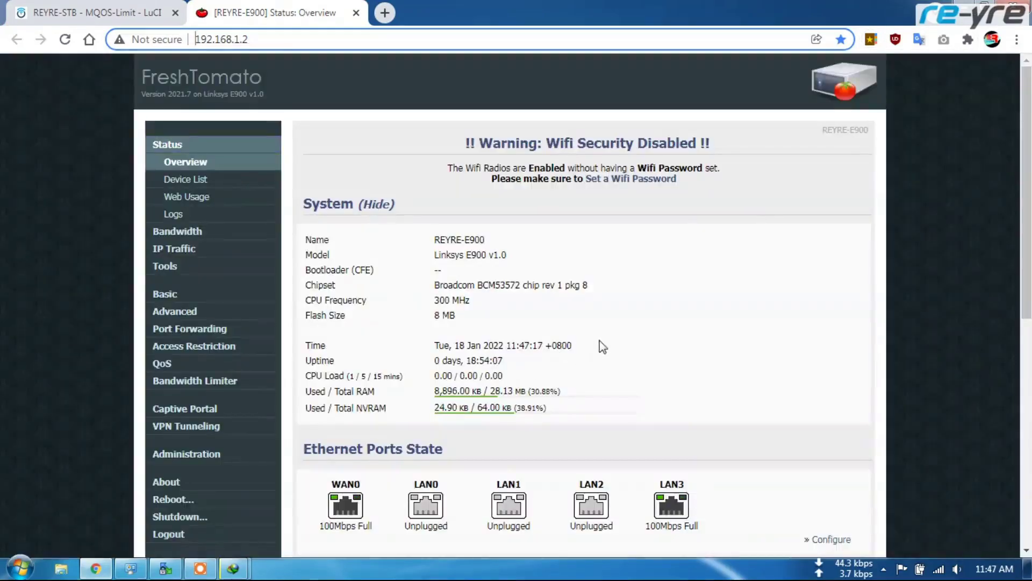
scroll(602, 347, "down", 1)
left_click(73, 12)
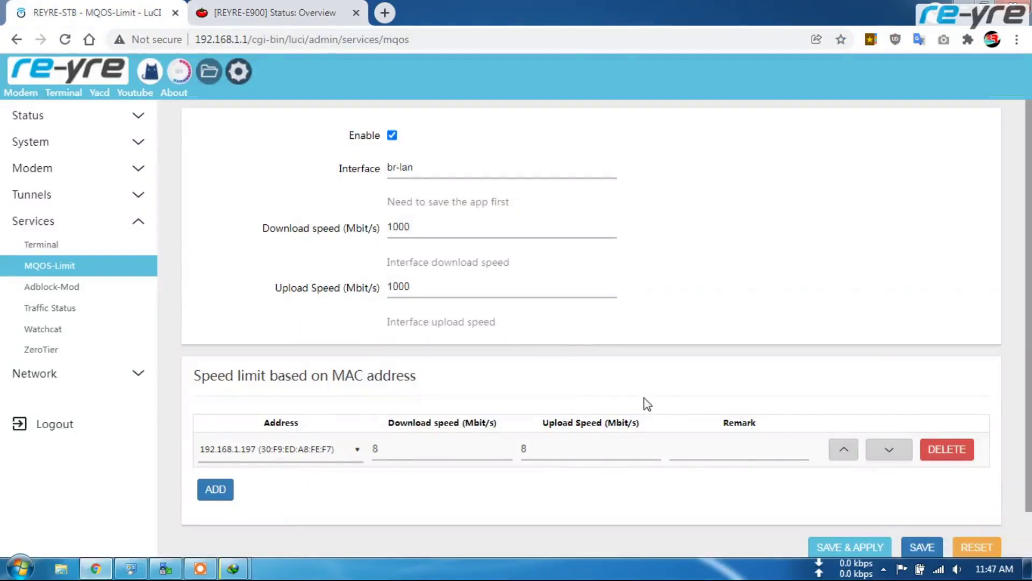
Look up the Wireless Network Connection's physical and IPv4 addresses in its connection details, and return to the MQOS-Limit page.
left_click(130, 569)
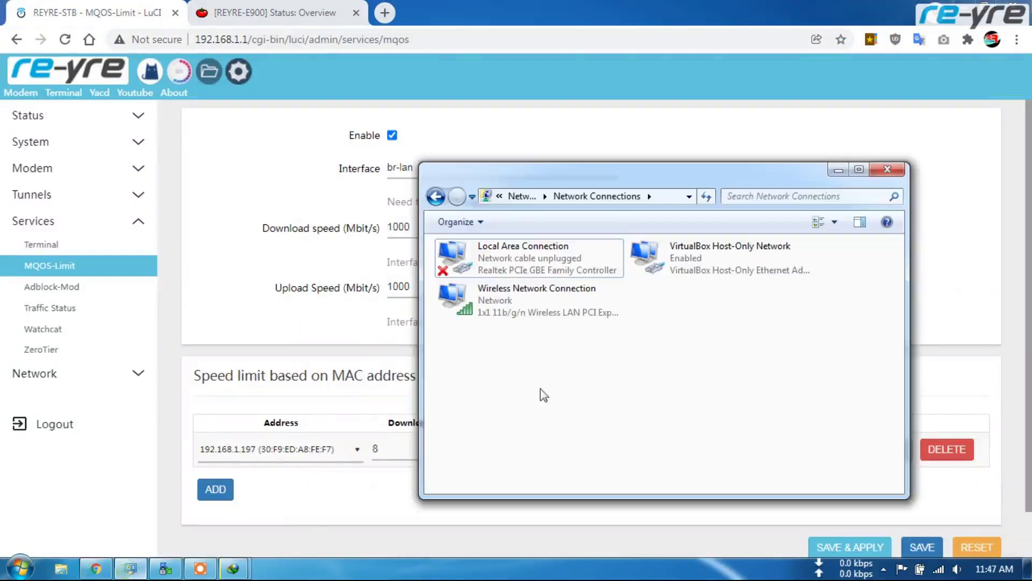
right_click(474, 299)
left_click(500, 300)
right_click(518, 308)
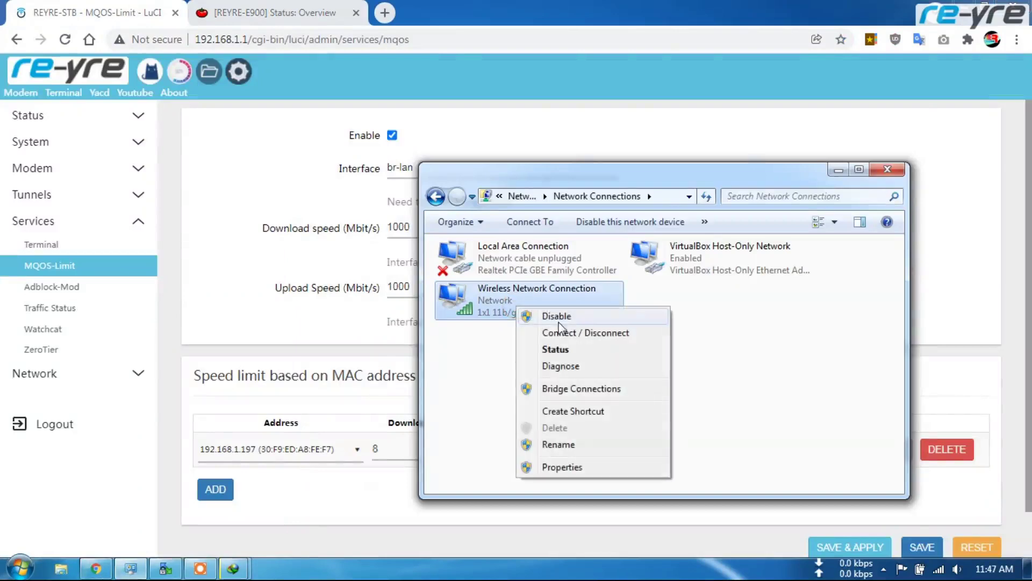
left_click(559, 350)
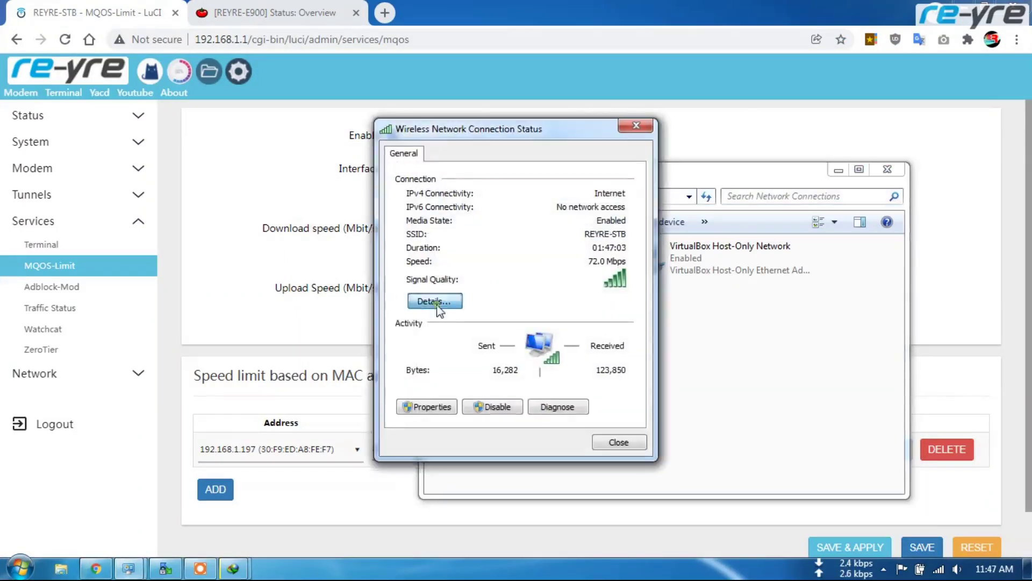
left_click(433, 300)
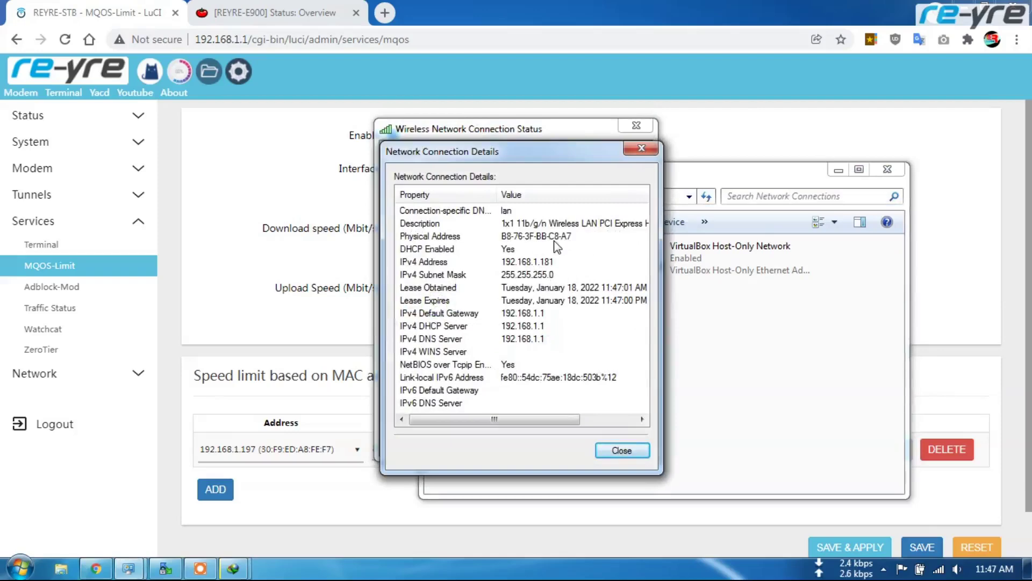
left_click(618, 448)
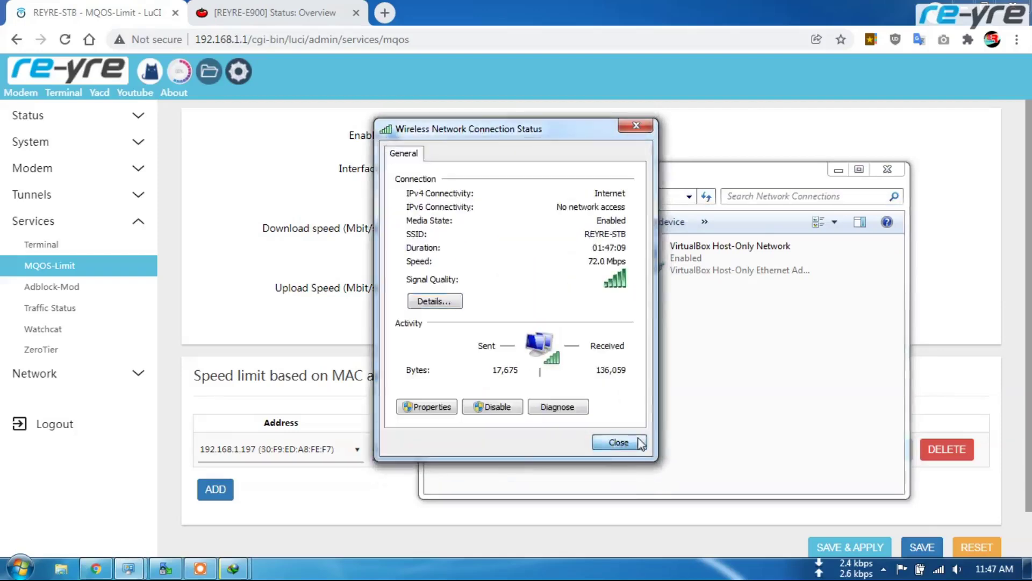
left_click(618, 442)
left_click(265, 530)
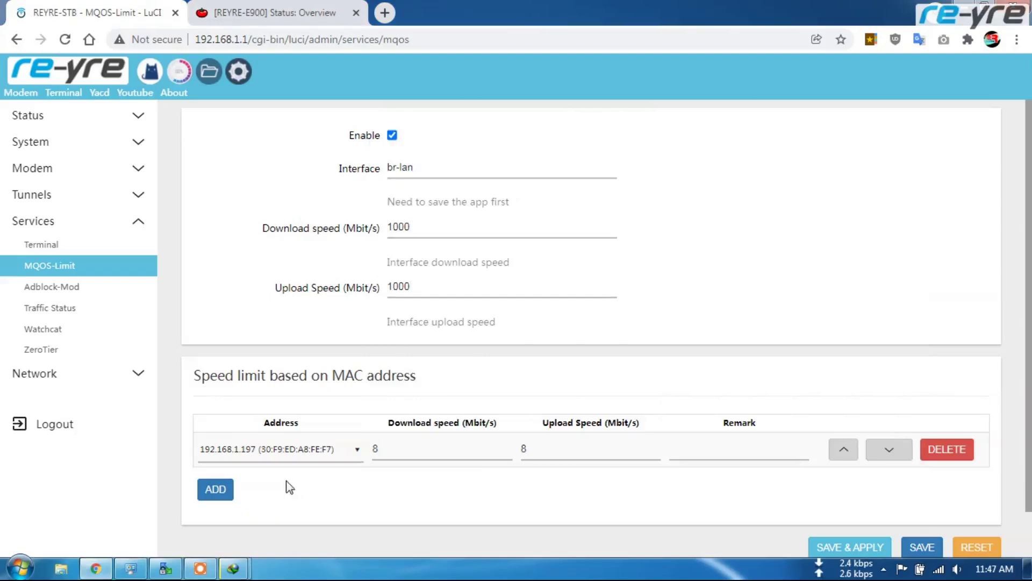
Replace the existing MAC address speed limit entry with a new one for the client 192.168.1.181.
left_click(946, 449)
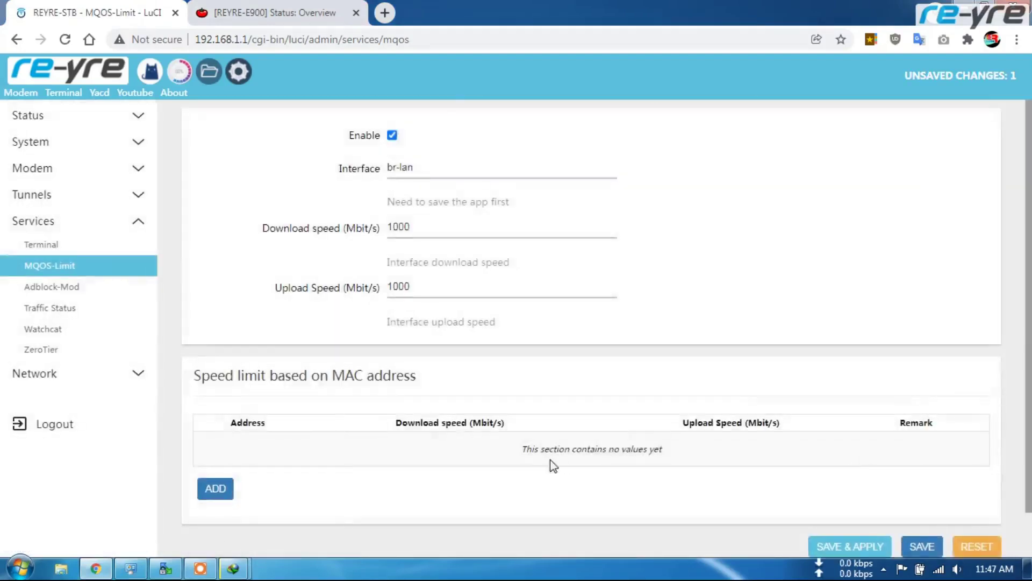
scroll(550, 463, "down", 1)
left_click(219, 438)
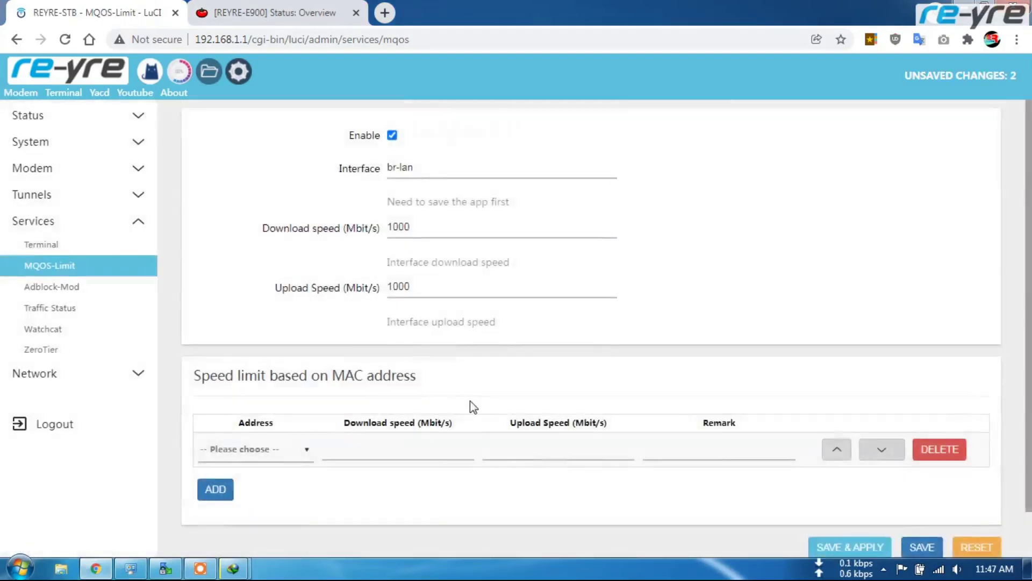
left_click(309, 398)
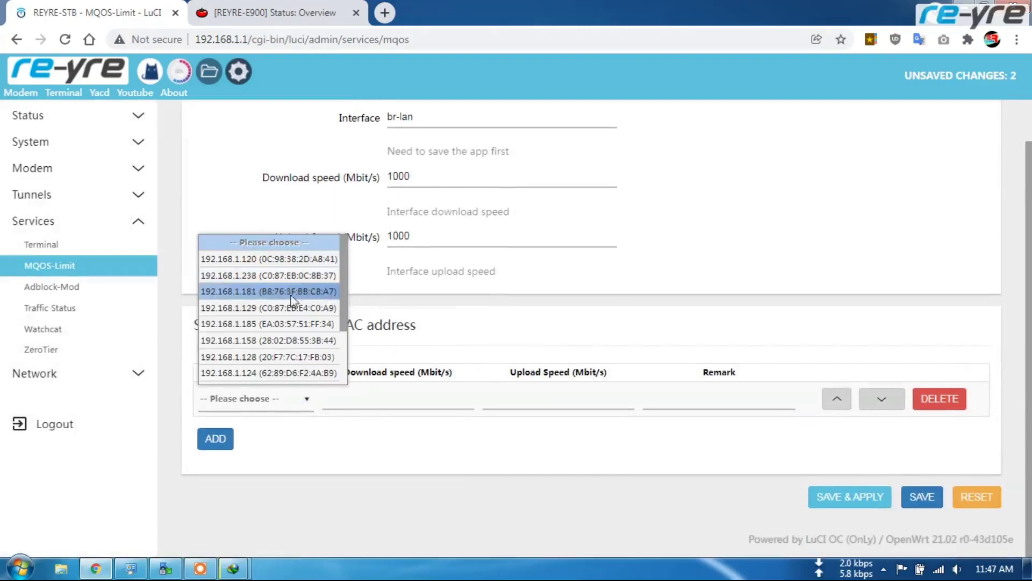
left_click(259, 290)
Set the 192.168.1.181 entry's download and upload speeds to 1 Mbit/s each, and save and apply the configuration.
left_click(429, 395)
left_click(401, 457)
left_click(559, 403)
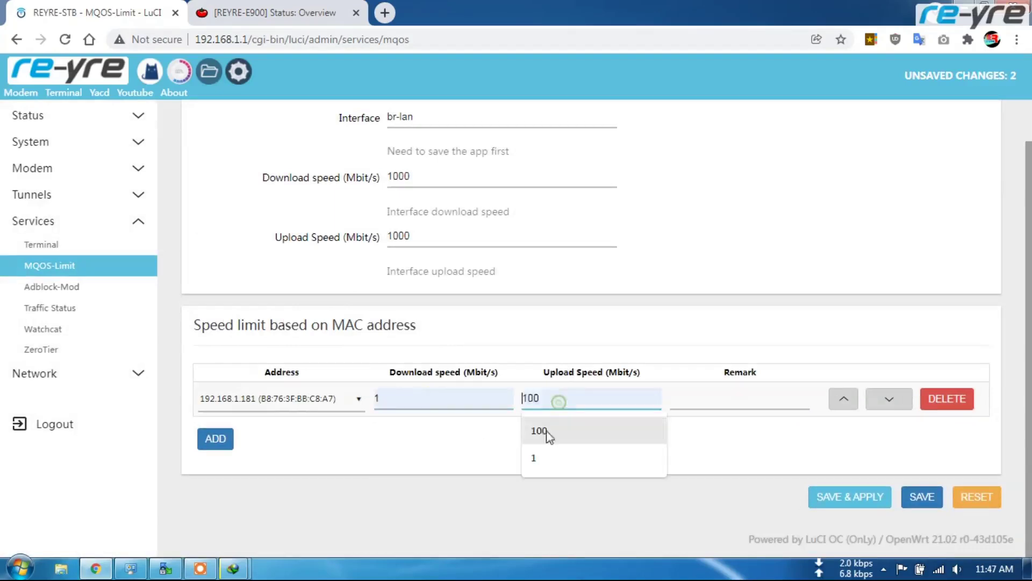
left_click(536, 452)
left_click(849, 496)
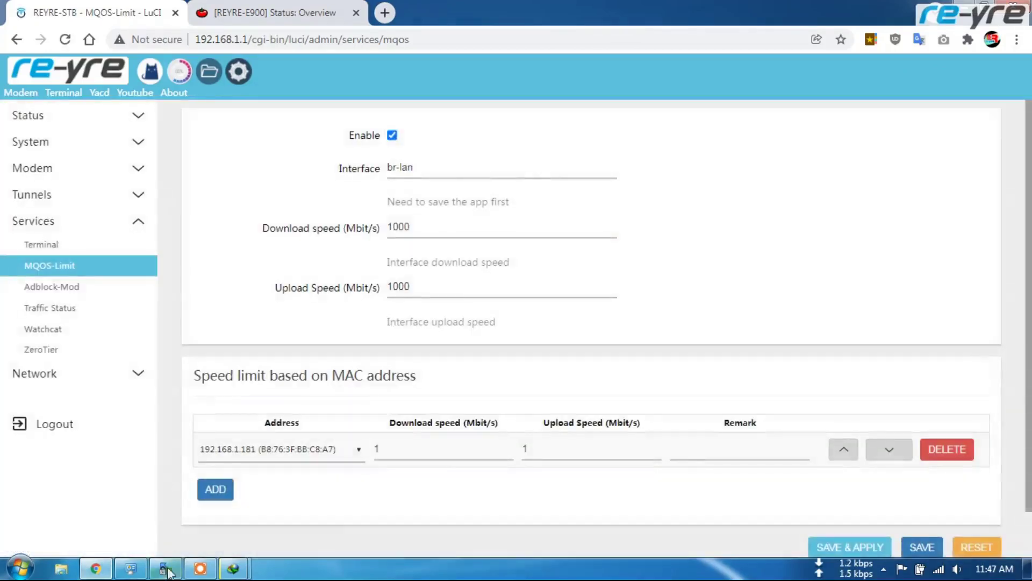
Switch to Internet Download Manager, resume the 10GB.bin download to check the wireless transfer rate under the 1 Mbit/s limit, and pause it.
mouse_move(232, 568)
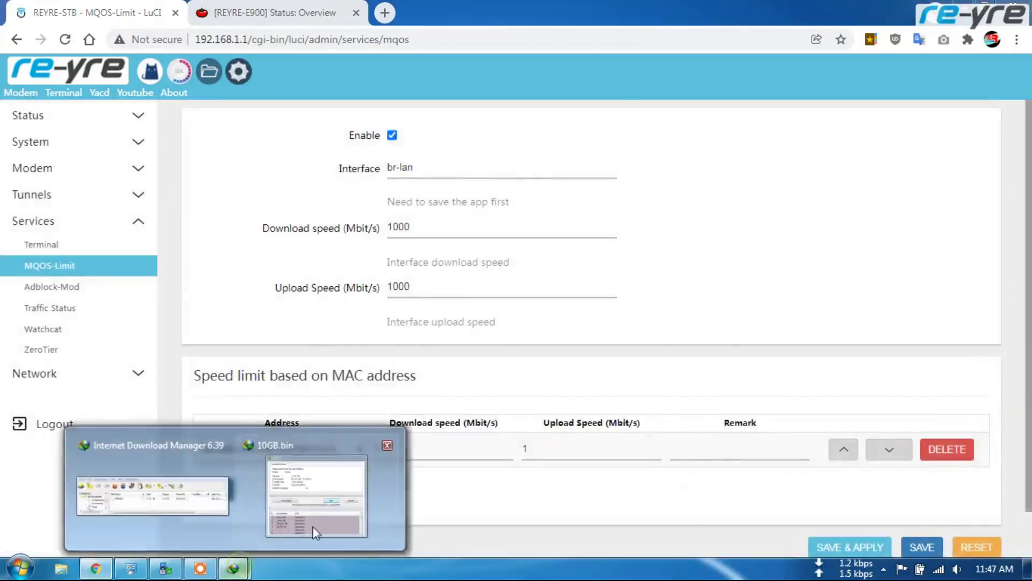
left_click(312, 526)
left_click(576, 299)
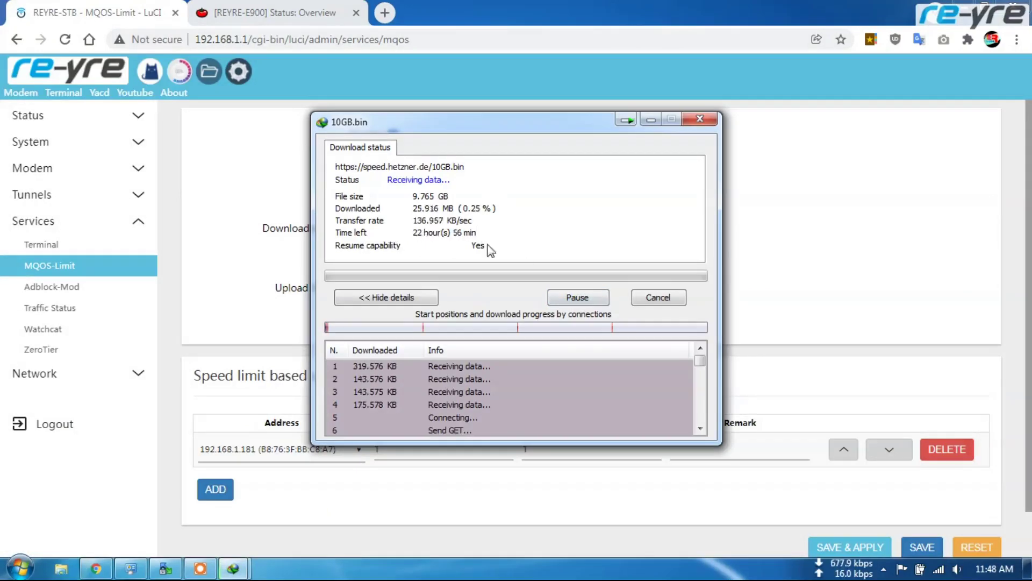
left_click(576, 300)
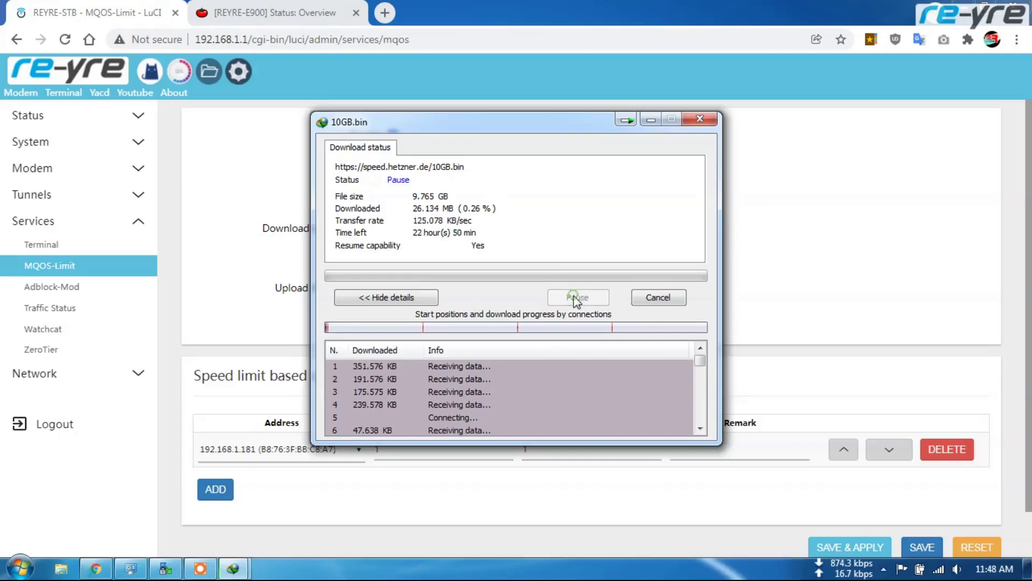
Return to the router page, set the 192.168.1.181 client's download and upload limits to 8 Mbit/s each, and save and apply.
left_click(467, 508)
left_click(384, 451)
type("8")
double_click(543, 450)
type("8")
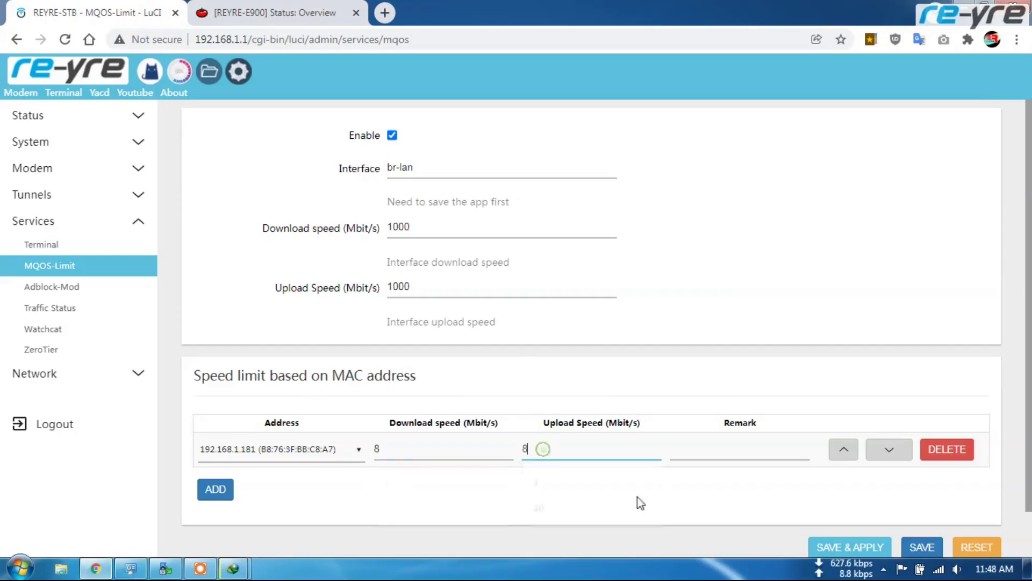
left_click(853, 545)
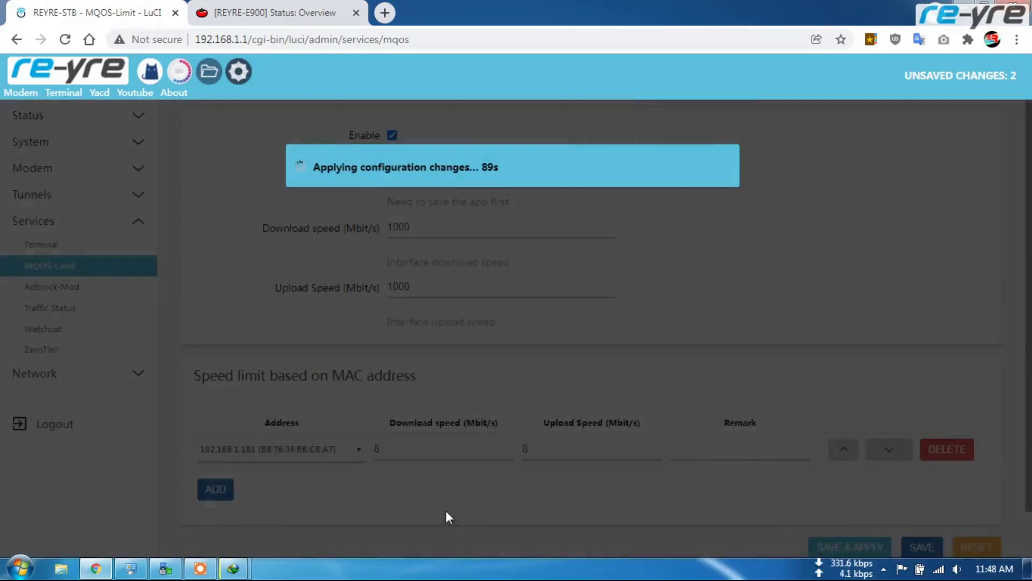
Resume the 10GB.bin download in Internet Download Manager to check the wireless client's rate under the 8 Mbit/s limit, and pause it.
mouse_move(237, 570)
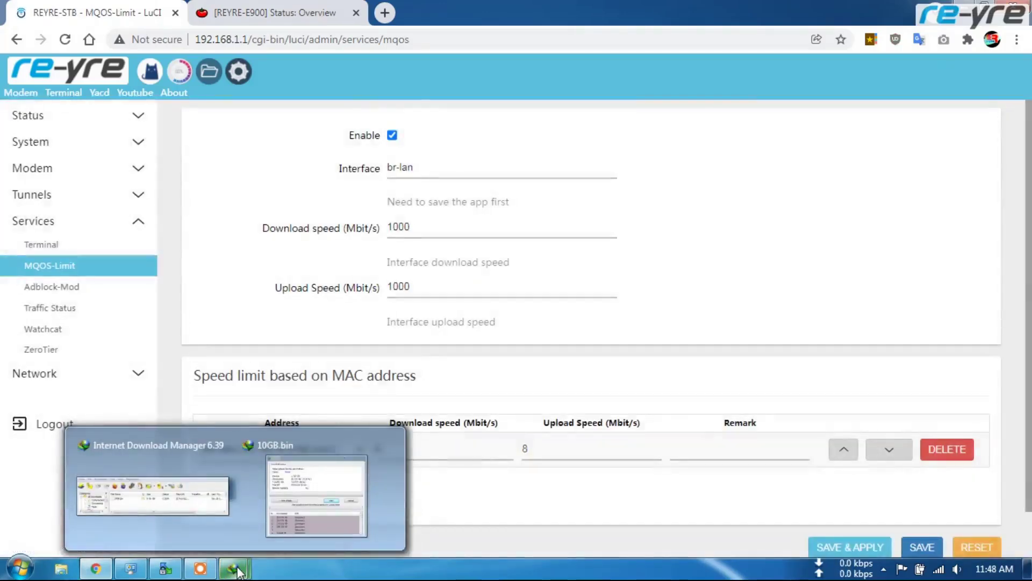
left_click(299, 514)
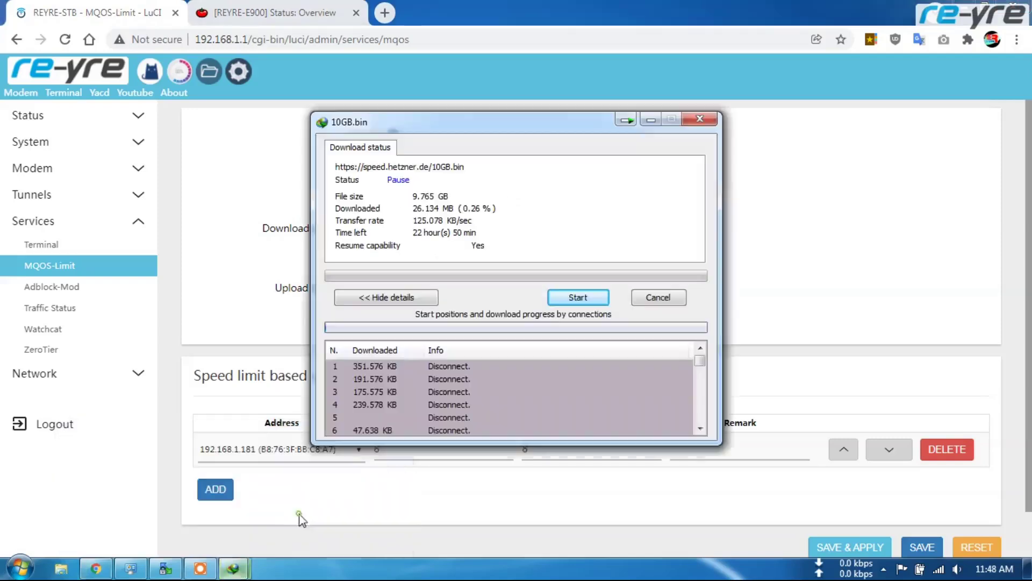
left_click(579, 297)
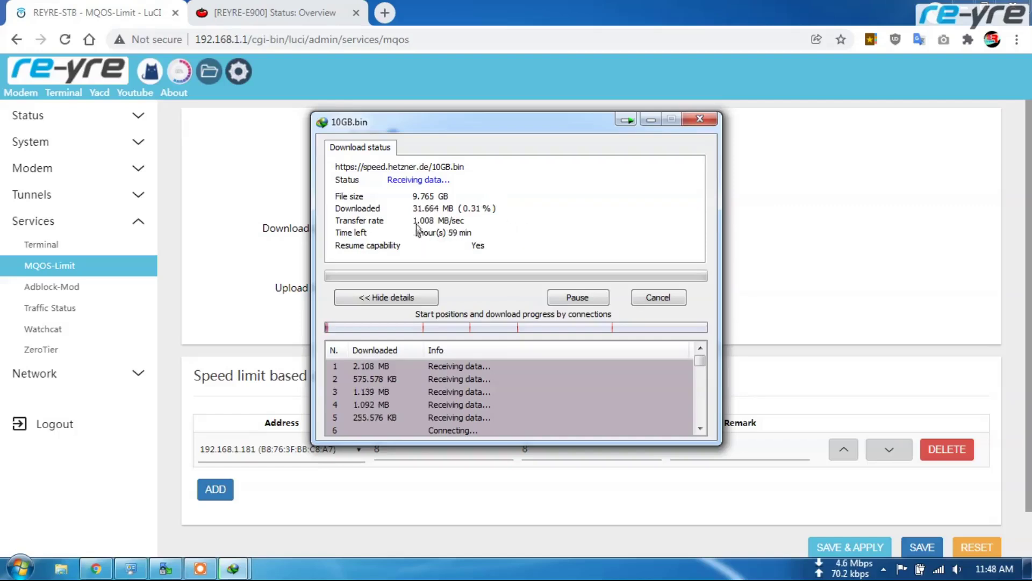
left_click(579, 298)
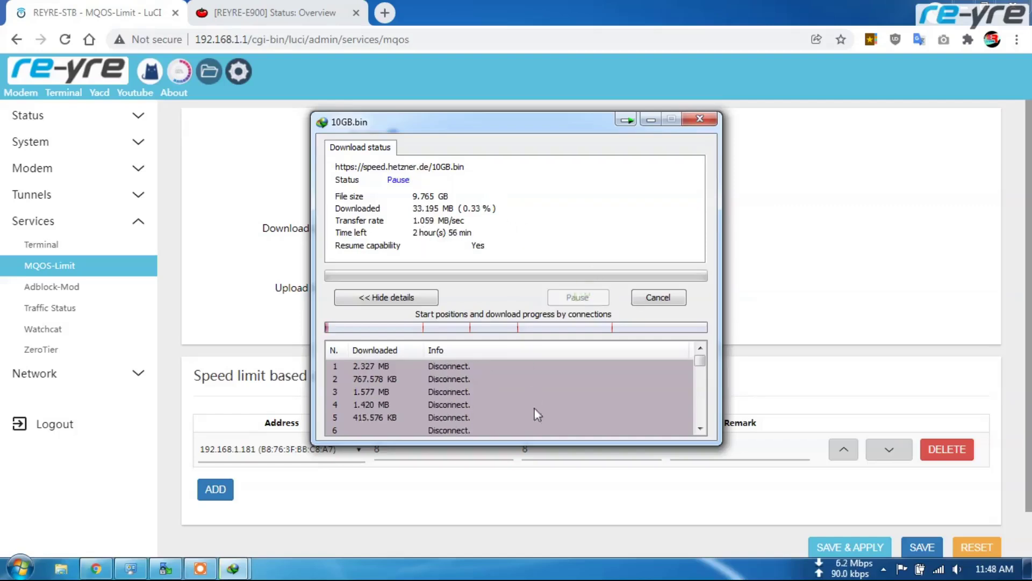
Return to the router page, delete the 192.168.1.181 speed limit entry, and save and apply the configuration.
left_click(572, 509)
left_click(936, 451)
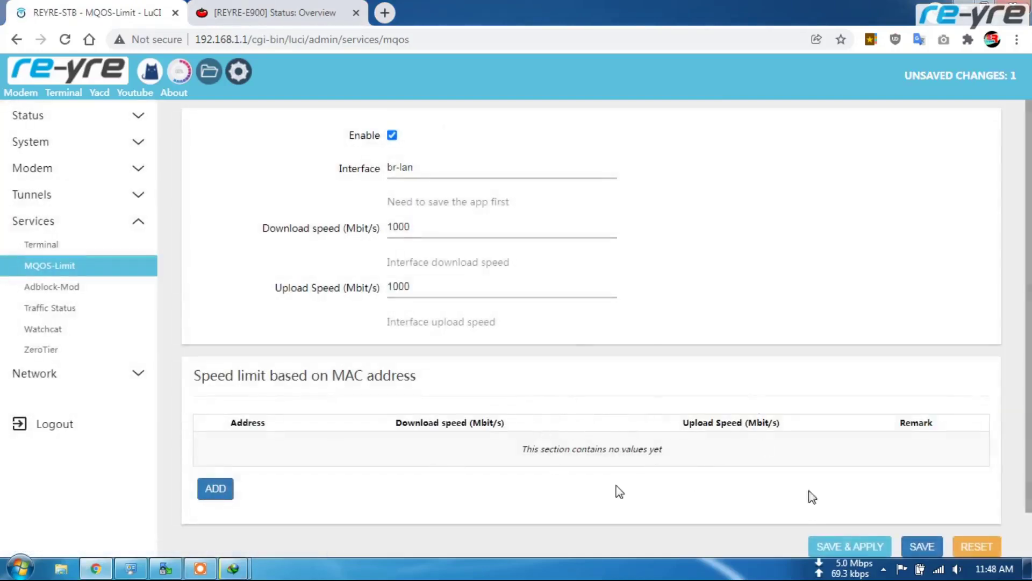
left_click(837, 541)
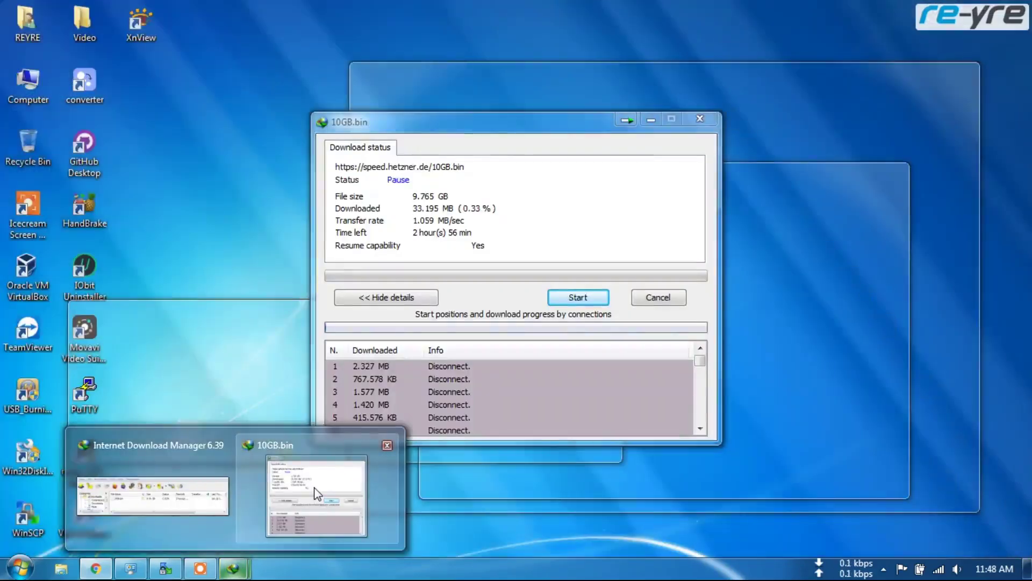
Resume the 10GB.bin download in Internet Download Manager and check its unrestricted transfer rate, also using the DU Meter traffic graph.
left_click(314, 487)
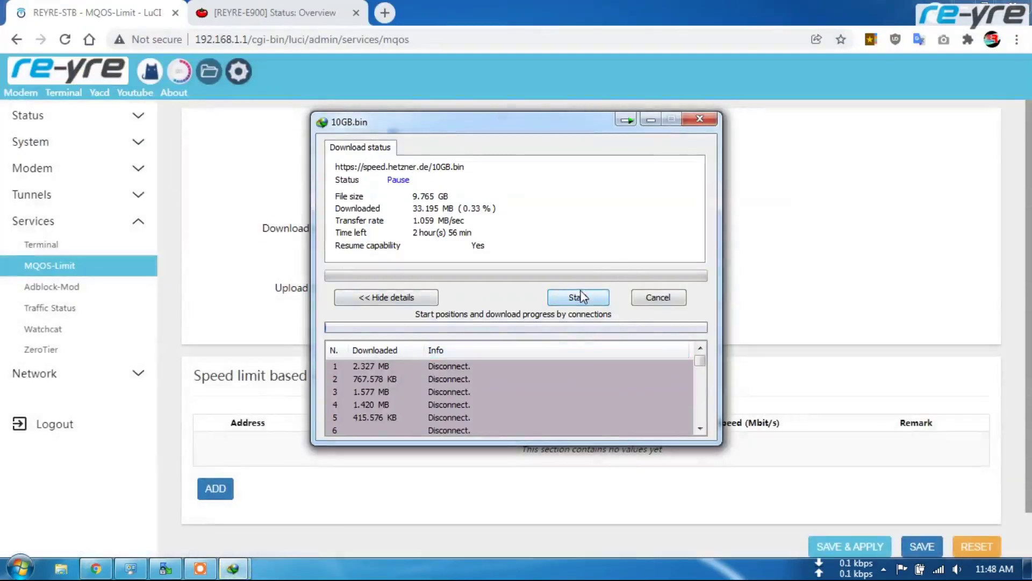
left_click(581, 296)
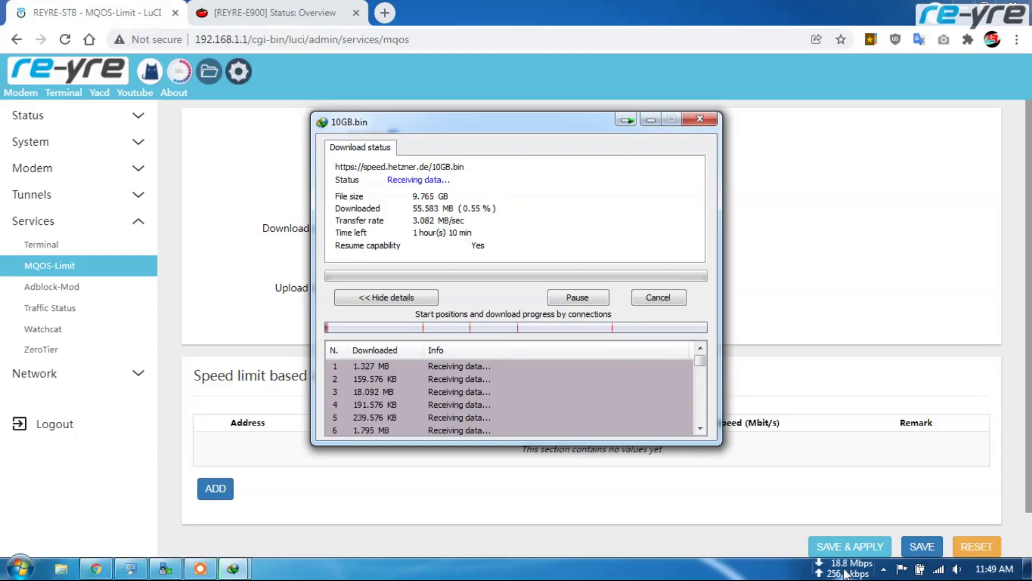
mouse_move(844, 573)
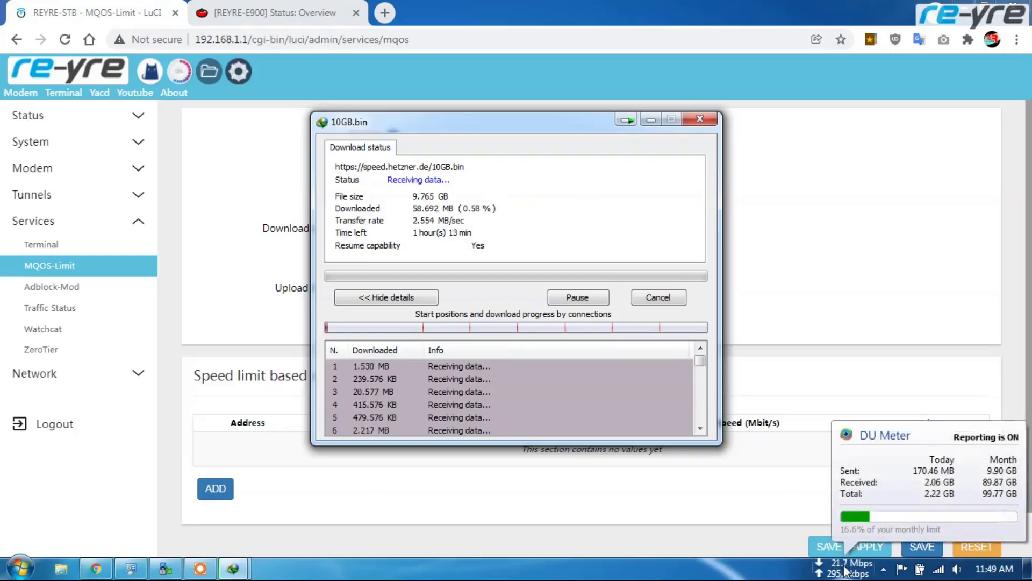
left_click(854, 573)
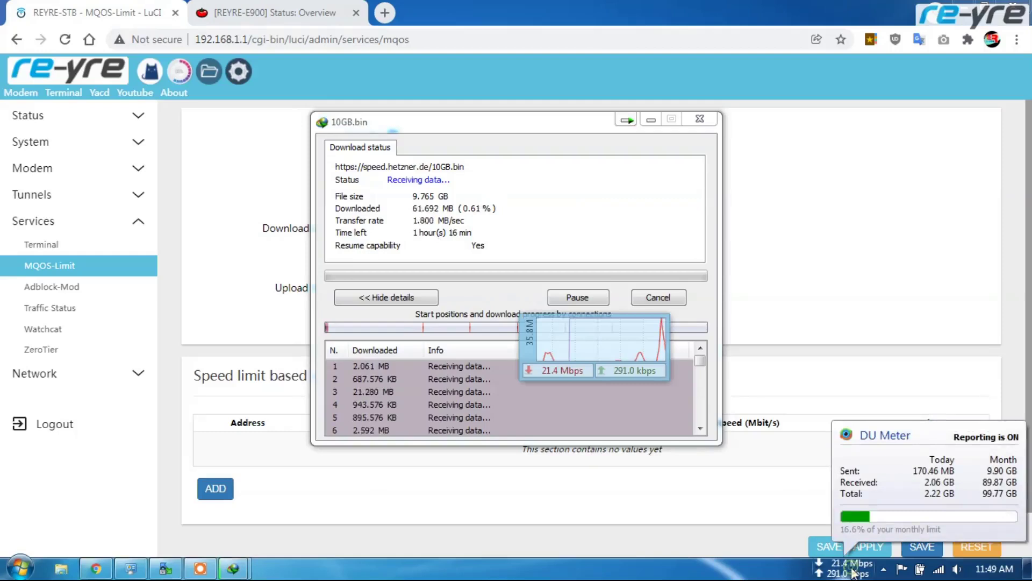
Compare the DU Meter traffic graph with the download's transfer rate, close the graph, and return to the router page.
left_click_drag(574, 347, 568, 197)
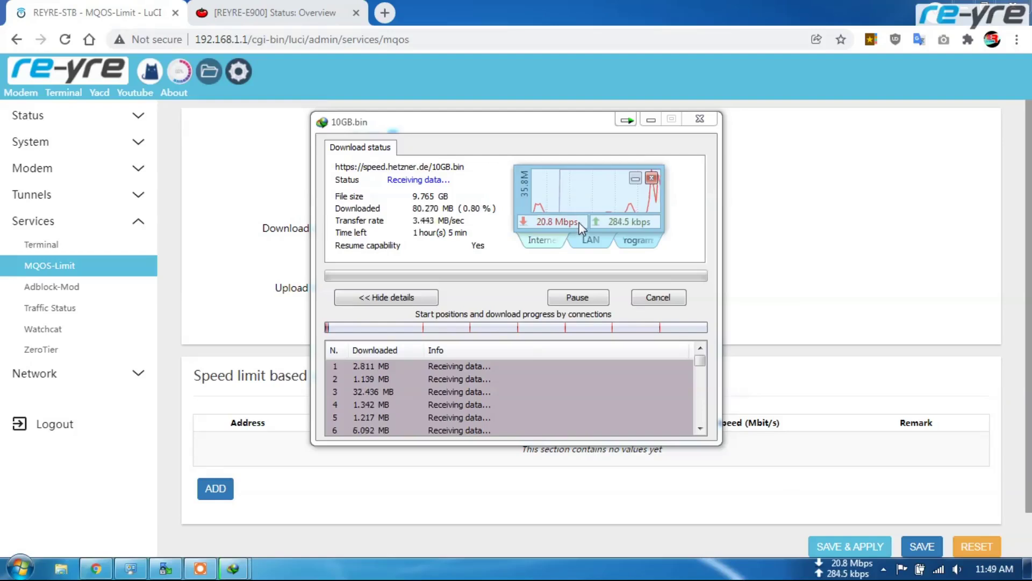
left_click(651, 178)
left_click(459, 501)
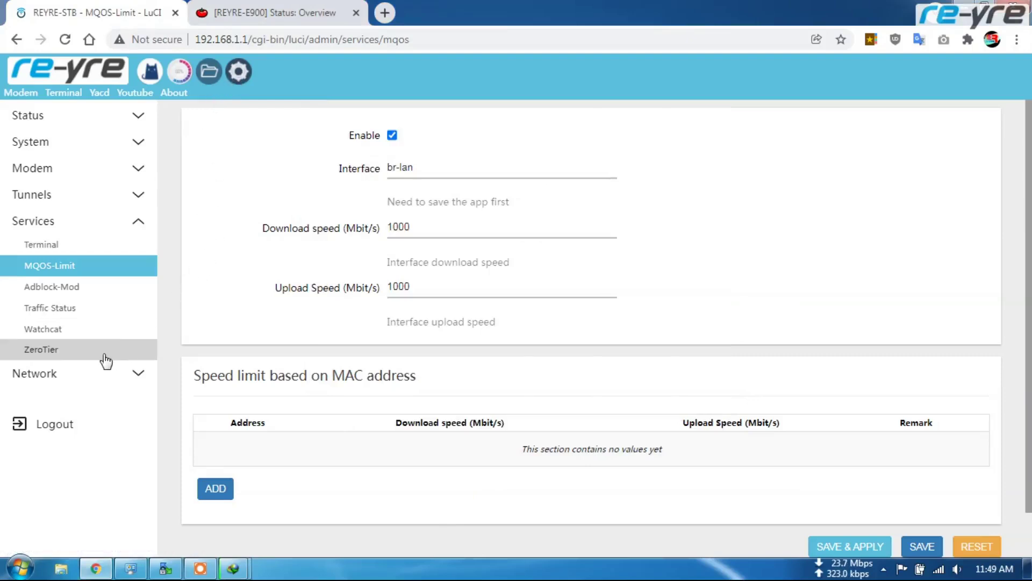
Open the router's wireless network settings and enable the REYRE-STBx access point.
left_click(58, 374)
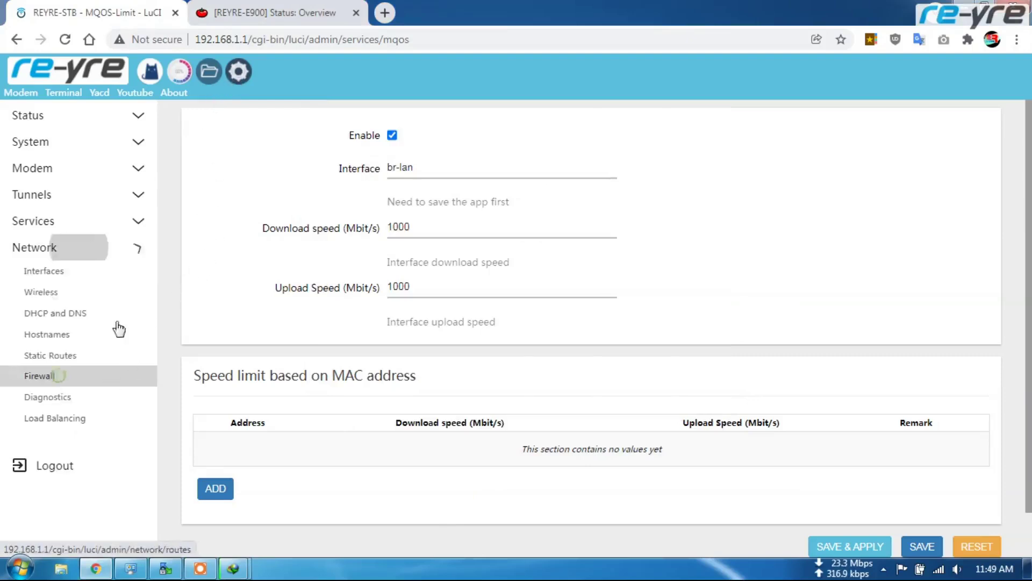
left_click(66, 293)
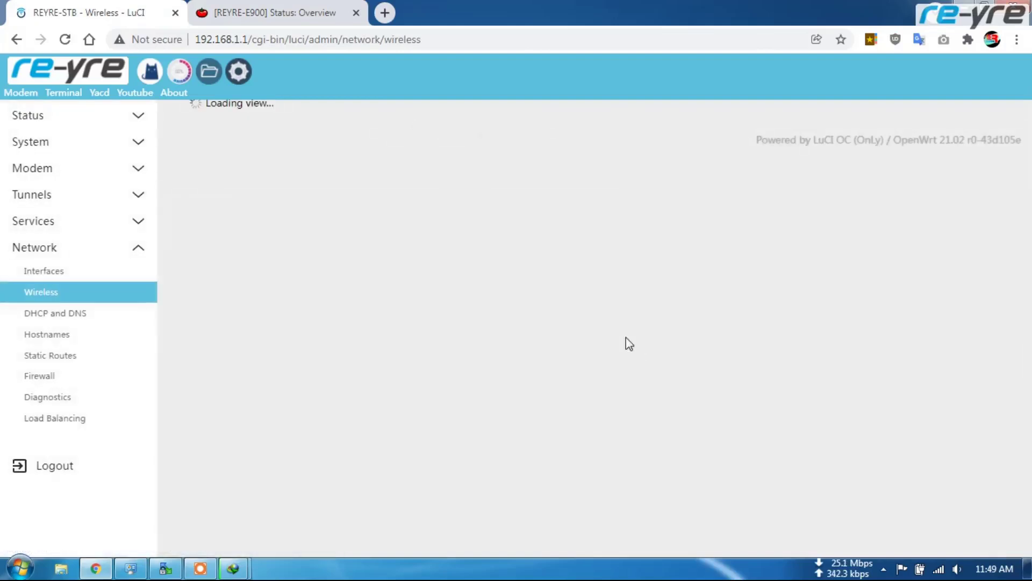
left_click(774, 214)
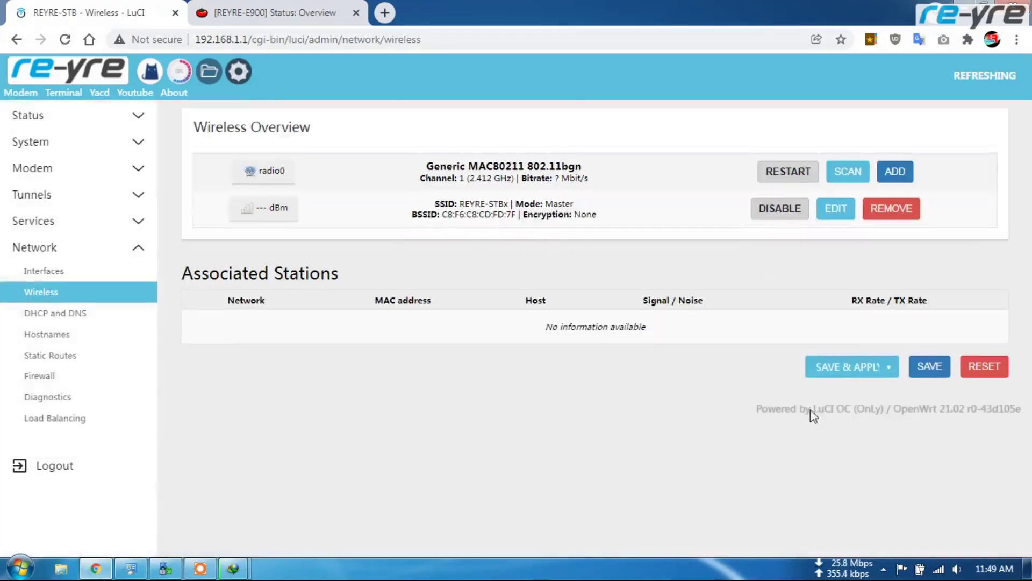
Switch the computer's Wi-Fi connection to the REYRE-STBx network.
left_click(938, 569)
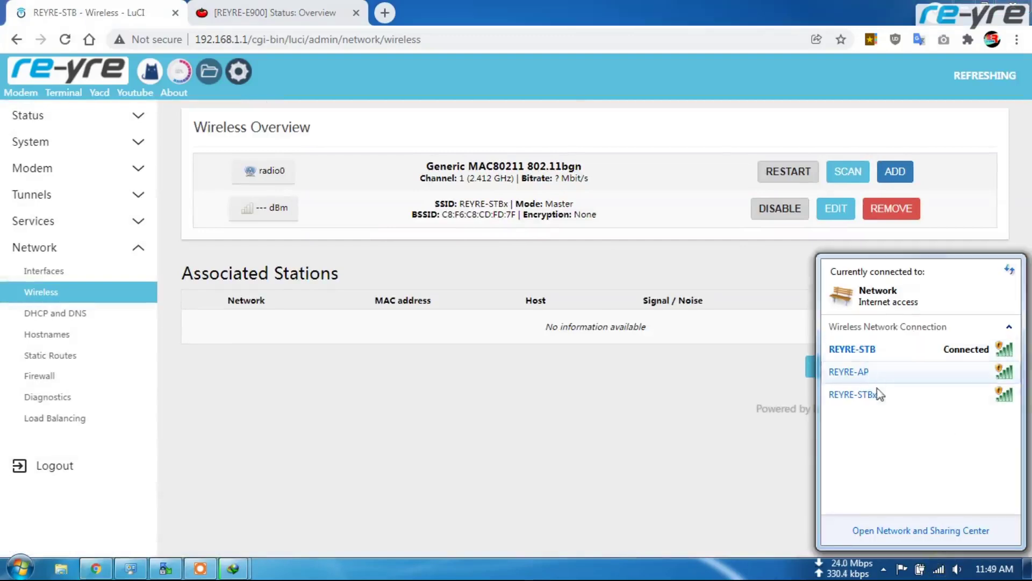
left_click(980, 350)
left_click(982, 376)
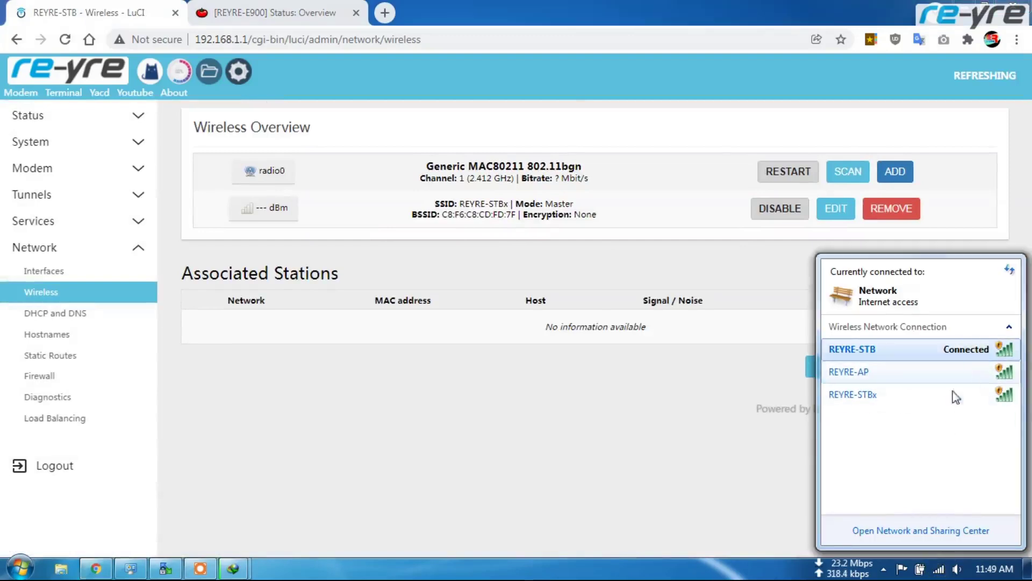
left_click(898, 395)
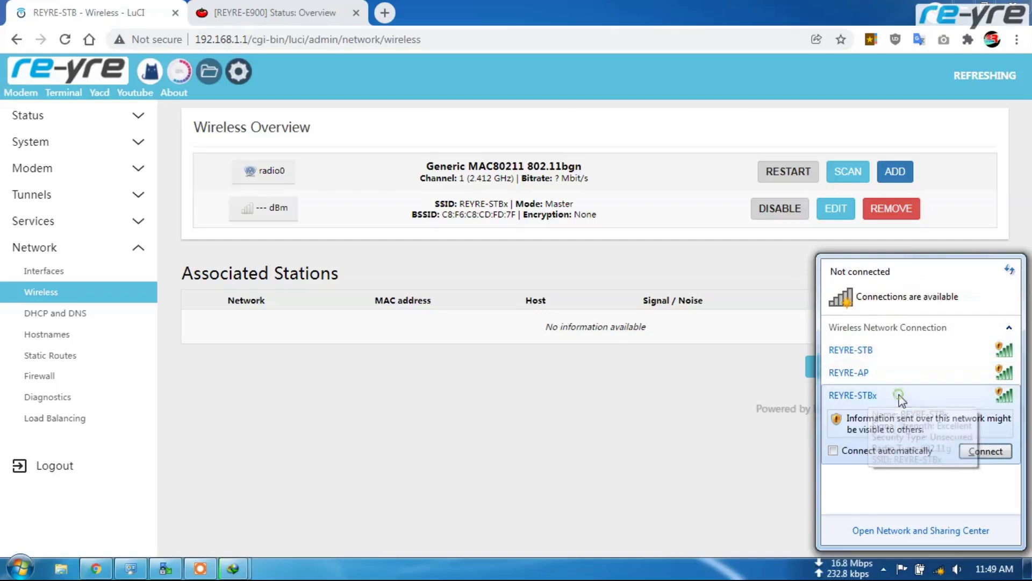
left_click(985, 451)
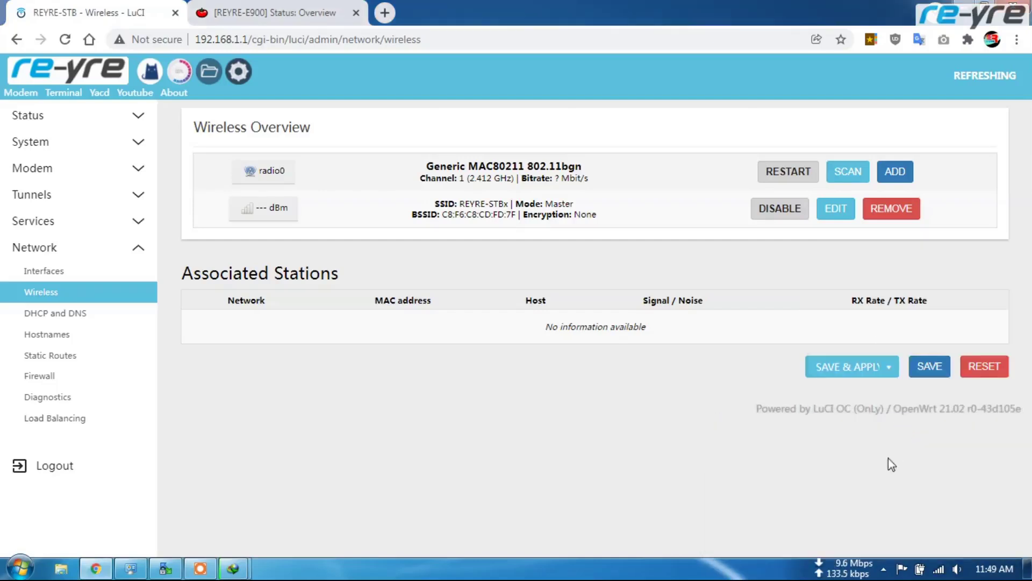
Check the Wireless Network Connection's status and its physical and IPv4 addresses in Windows Network Connections.
left_click(160, 566)
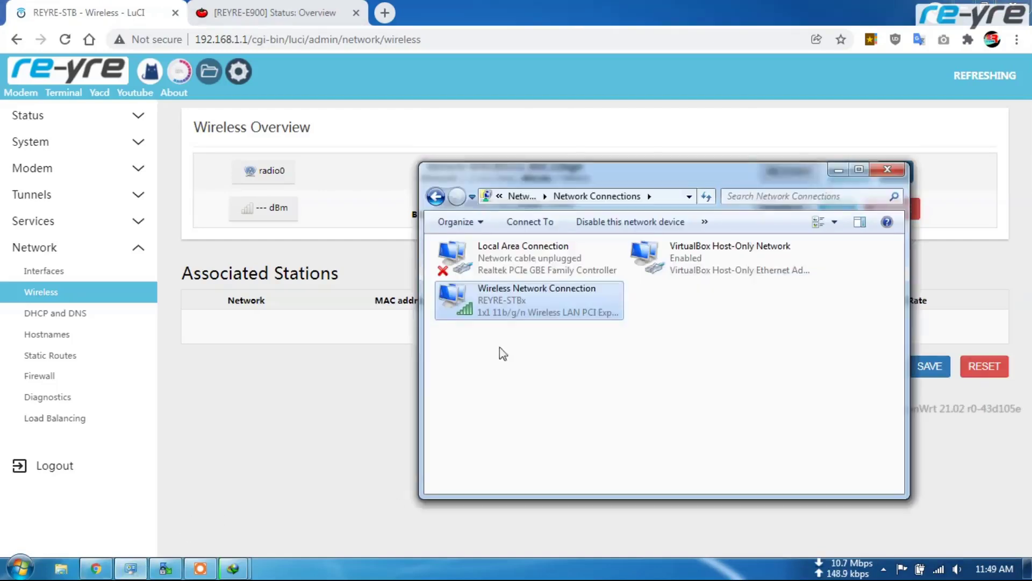
right_click(520, 313)
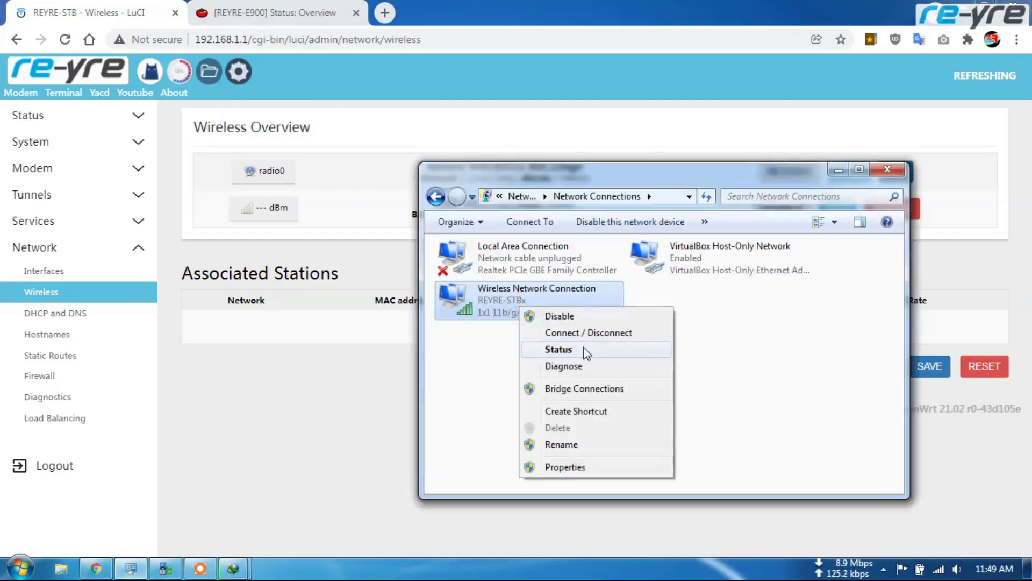
left_click(583, 349)
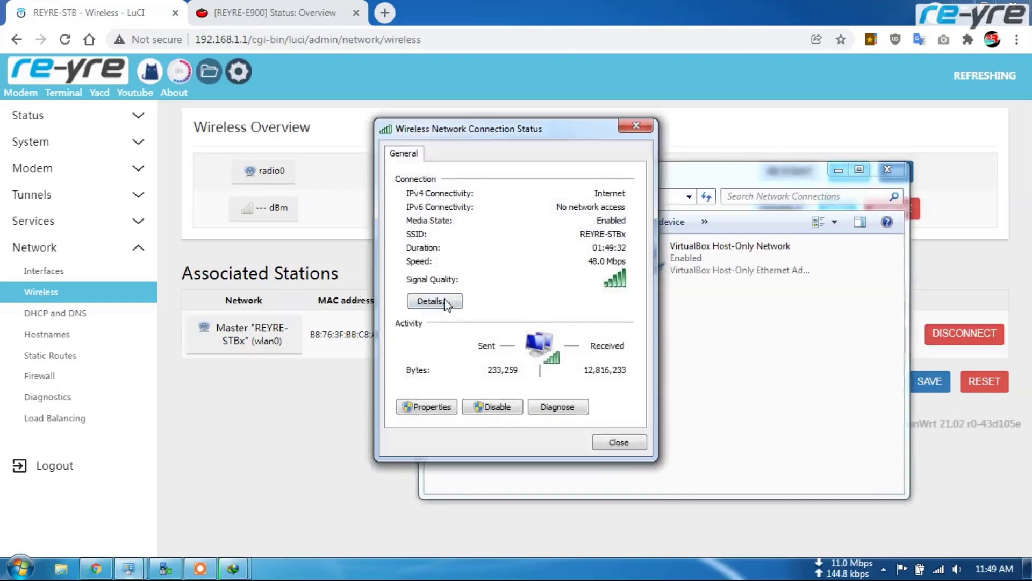
left_click(439, 300)
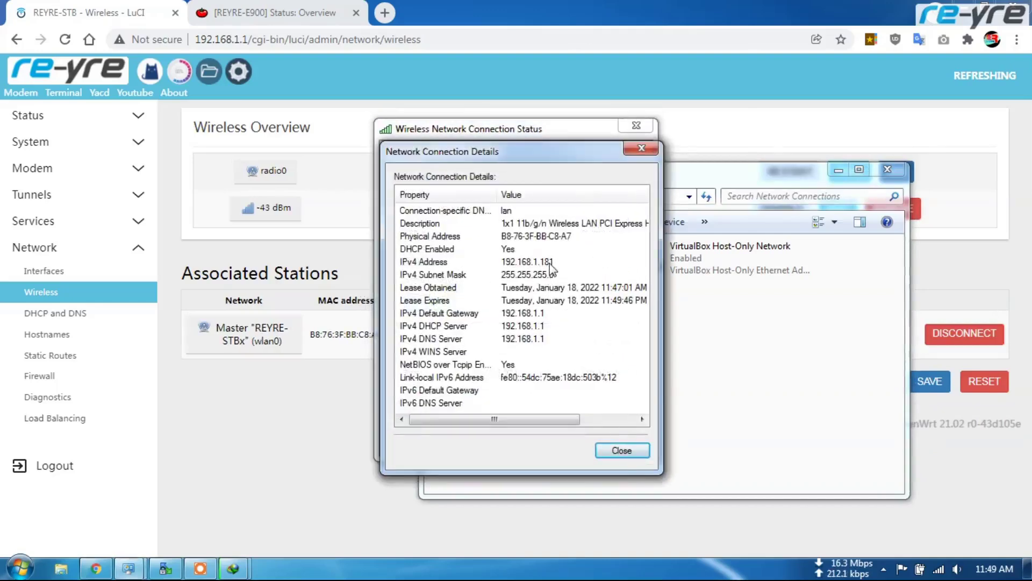
left_click(622, 450)
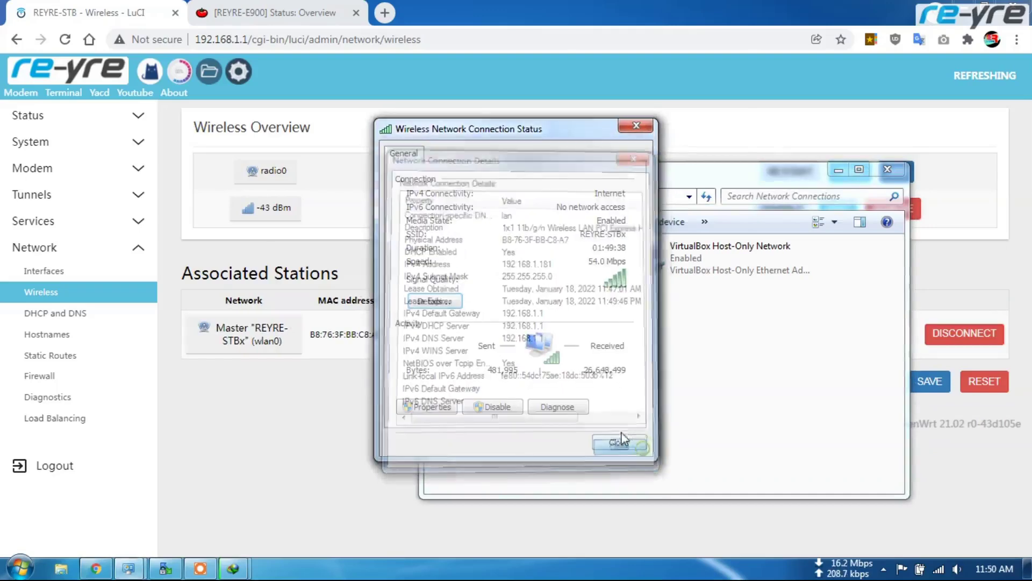
left_click(619, 441)
Refresh Network Connections, recheck the wireless adapter's address and lease details, and close the window.
right_click(635, 424)
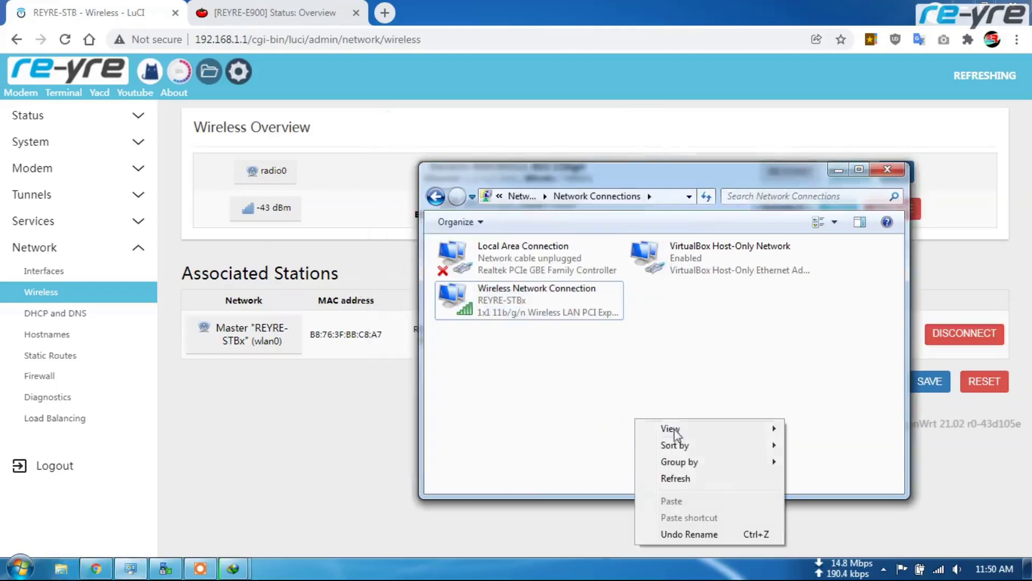
left_click(676, 477)
right_click(525, 312)
left_click(586, 358)
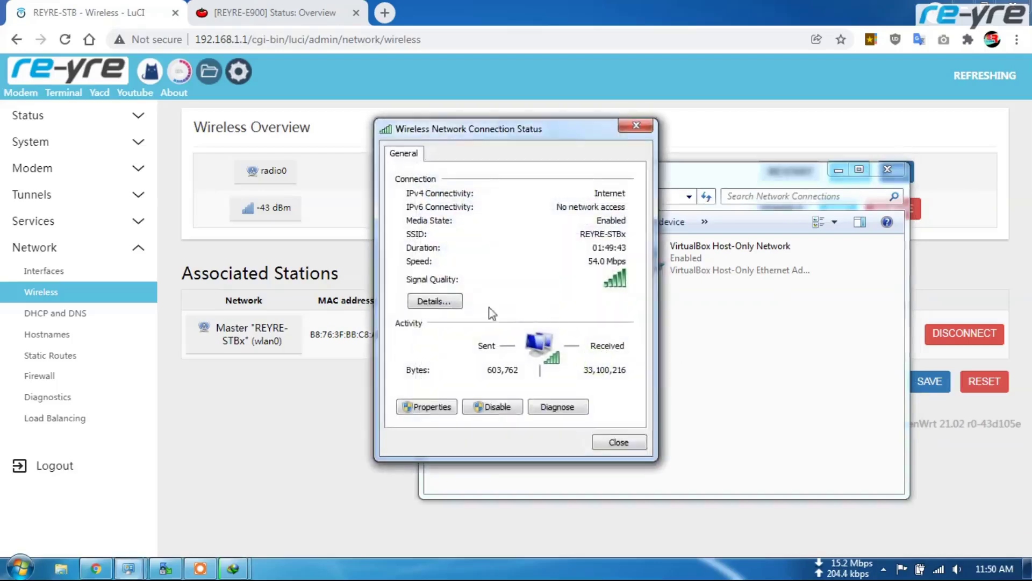
left_click(429, 299)
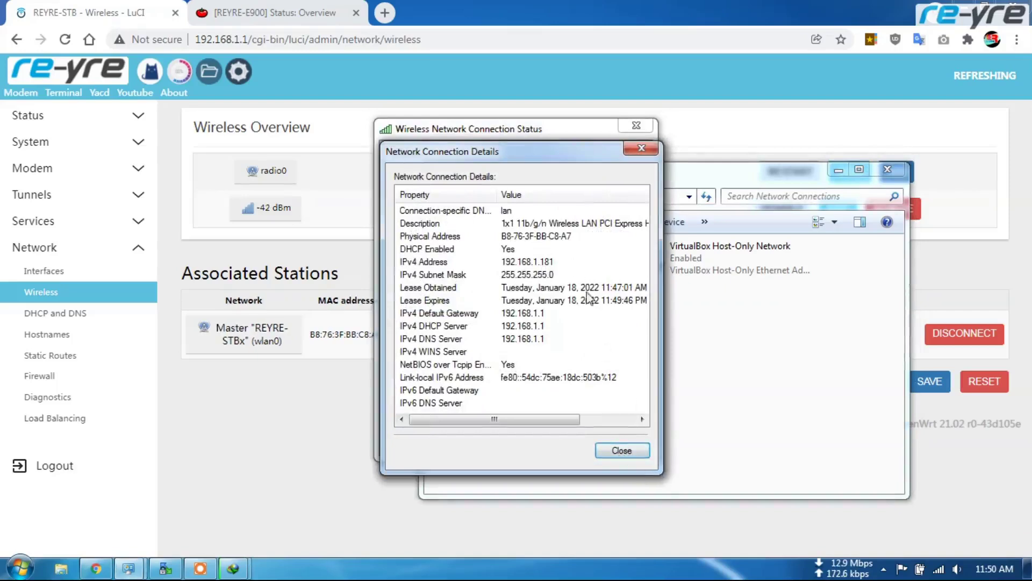
left_click(621, 450)
left_click(618, 442)
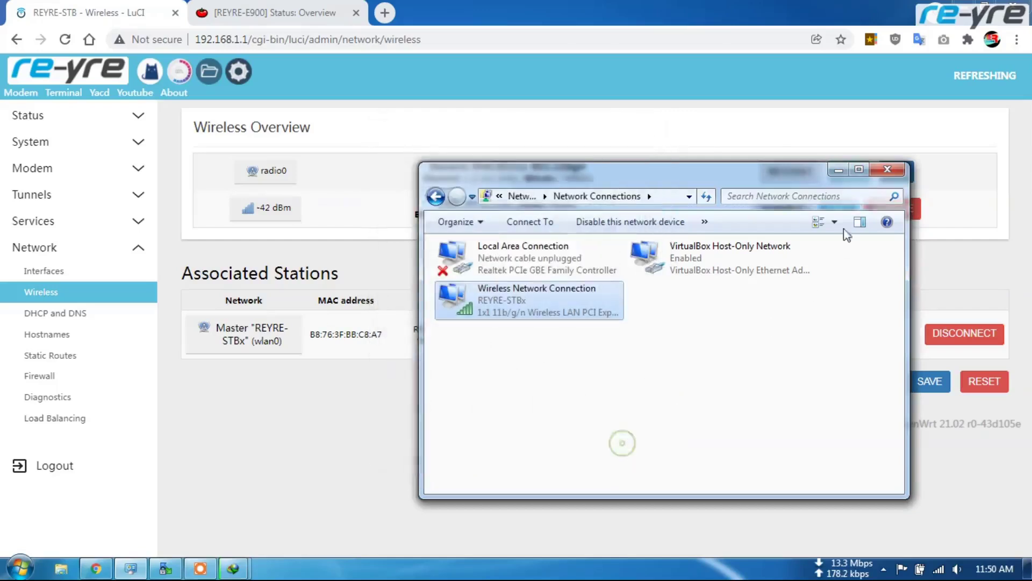
left_click(887, 169)
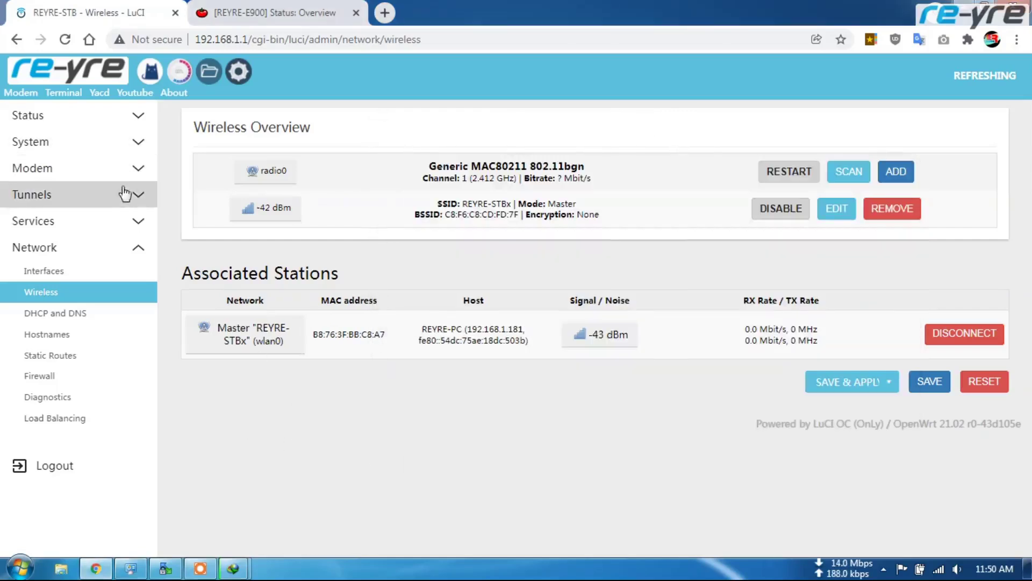
Return to MQOS-Limit and add a MAC-based speed limit entry for the 192.168.1.181 client.
left_click(115, 225)
left_click(65, 265)
left_click(222, 490)
left_click(305, 450)
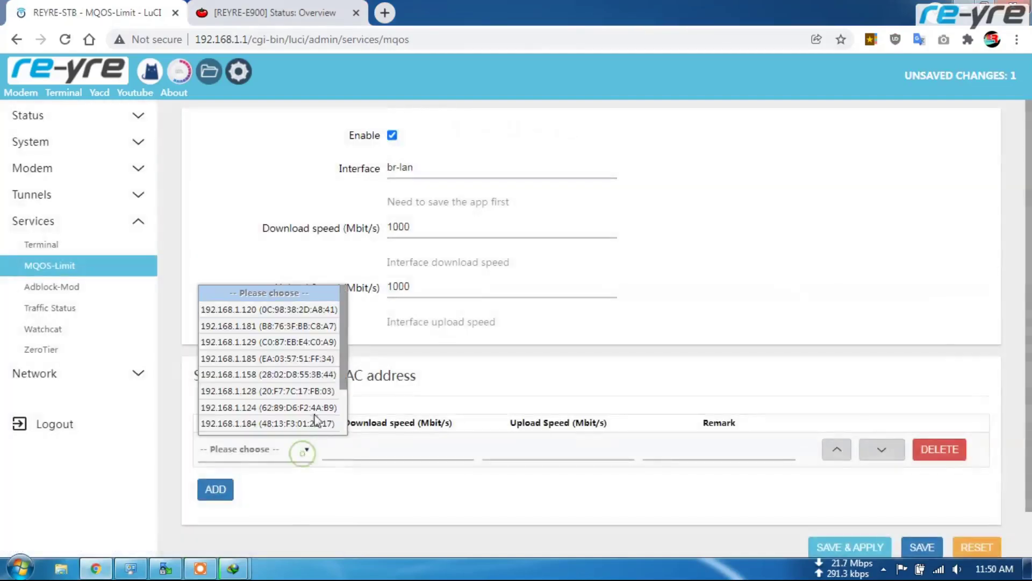
scroll(341, 348, "up", 1)
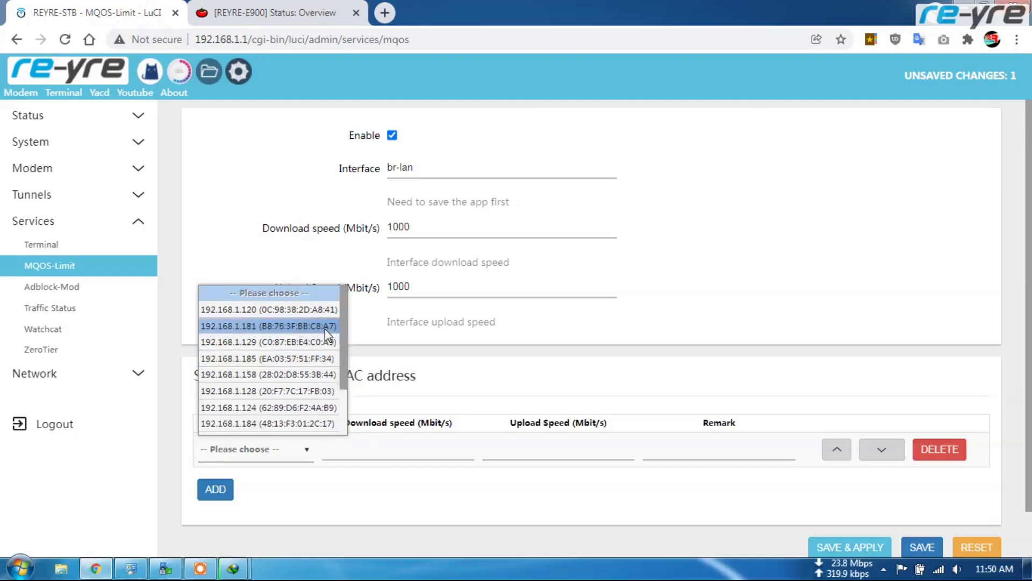
left_click(325, 328)
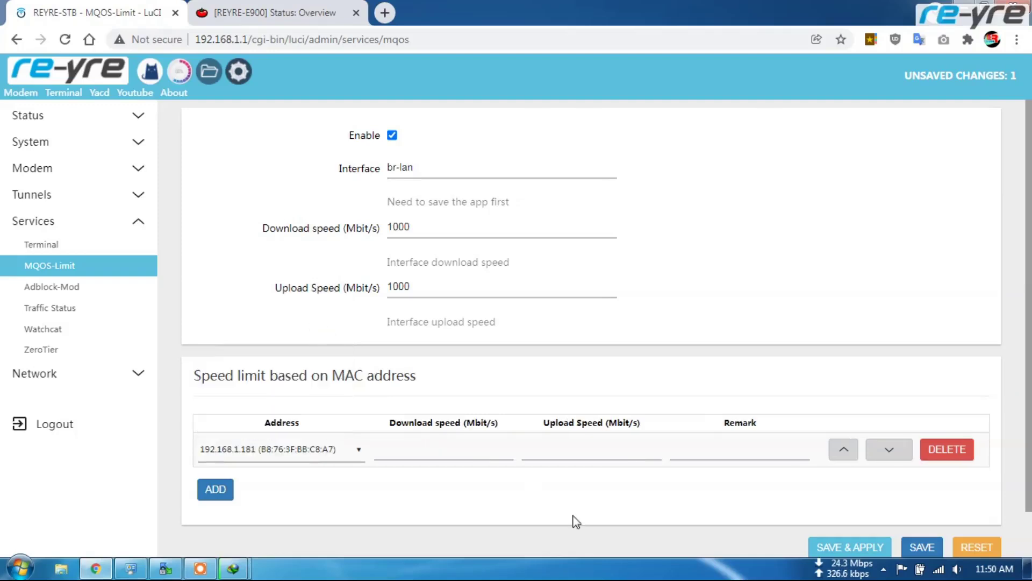
Set the 192.168.1.181 client's download and upload limits to 1 Mbit/s each, and save and apply.
left_click(444, 453)
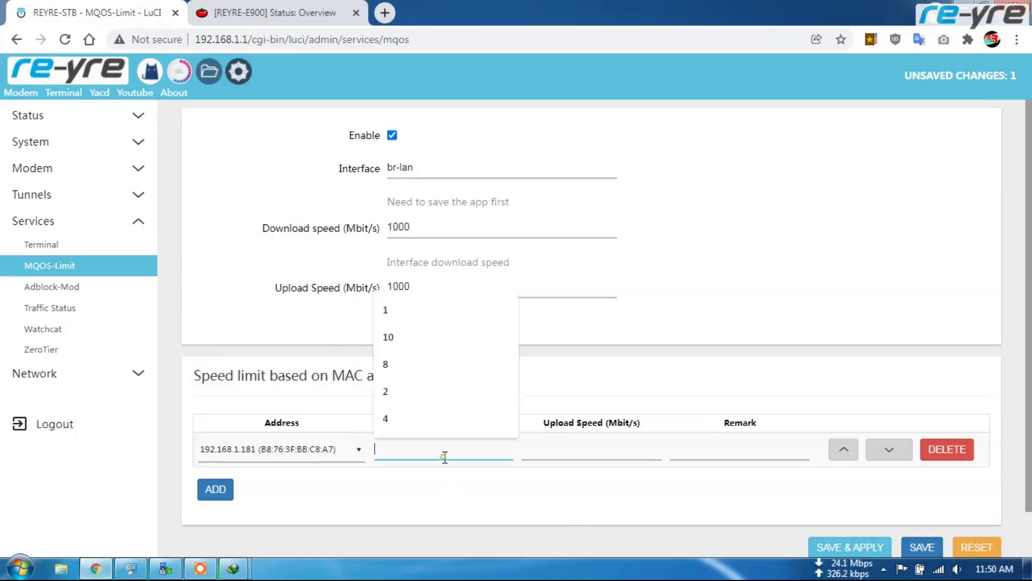
left_click(417, 321)
left_click(587, 450)
left_click(550, 317)
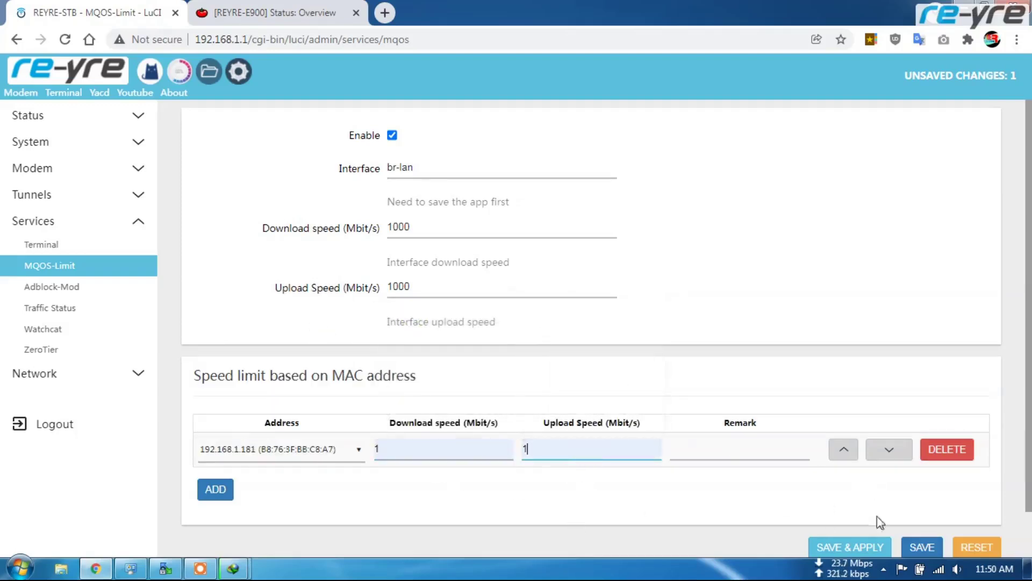
left_click(849, 547)
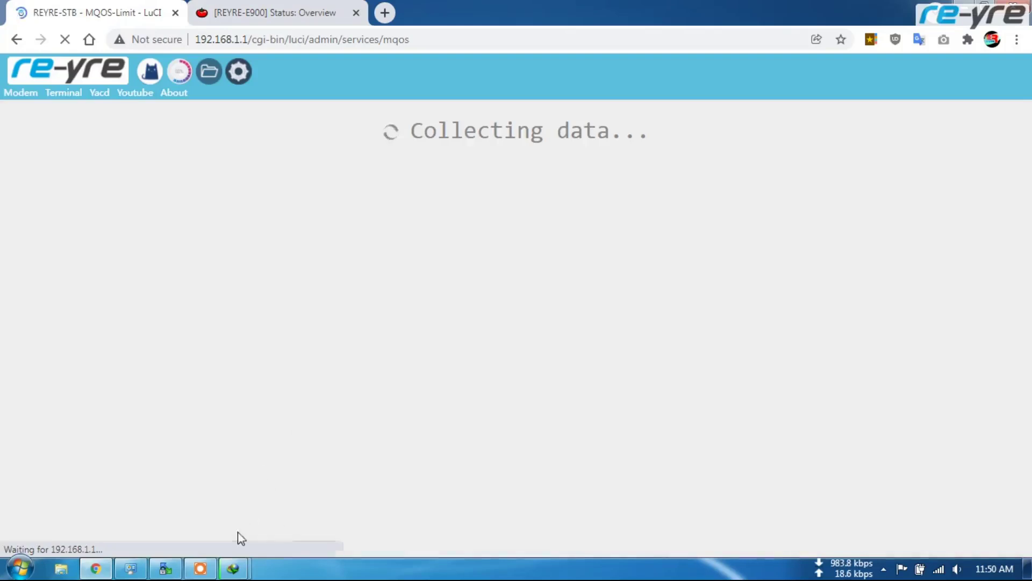
Restart the 10GB.bin download in Internet Download Manager to check its rate under the 1 Mbit/s limit, and pause it.
mouse_move(233, 568)
left_click(311, 488)
left_click_drag(506, 121, 701, 129)
left_click(760, 303)
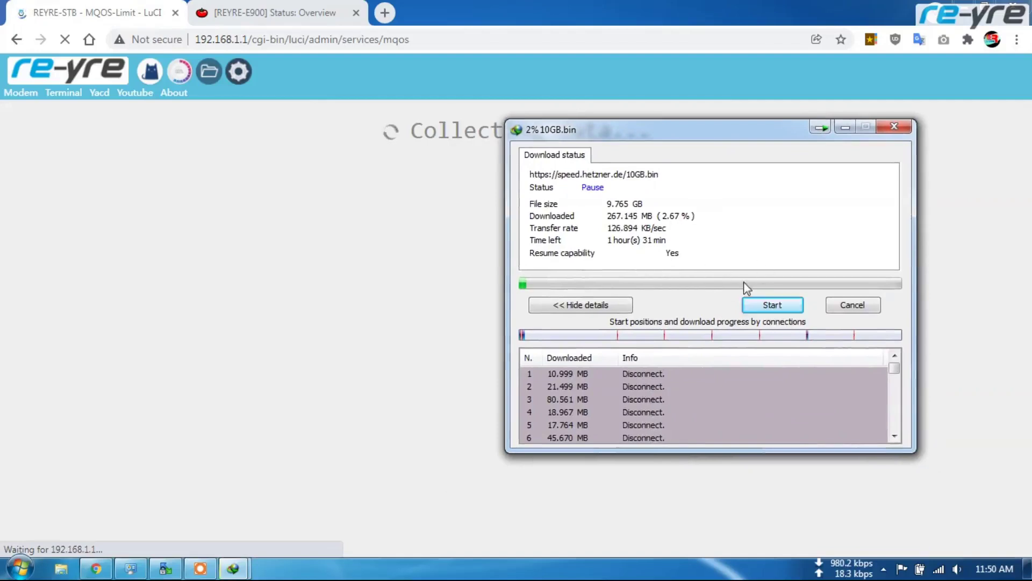
left_click(774, 305)
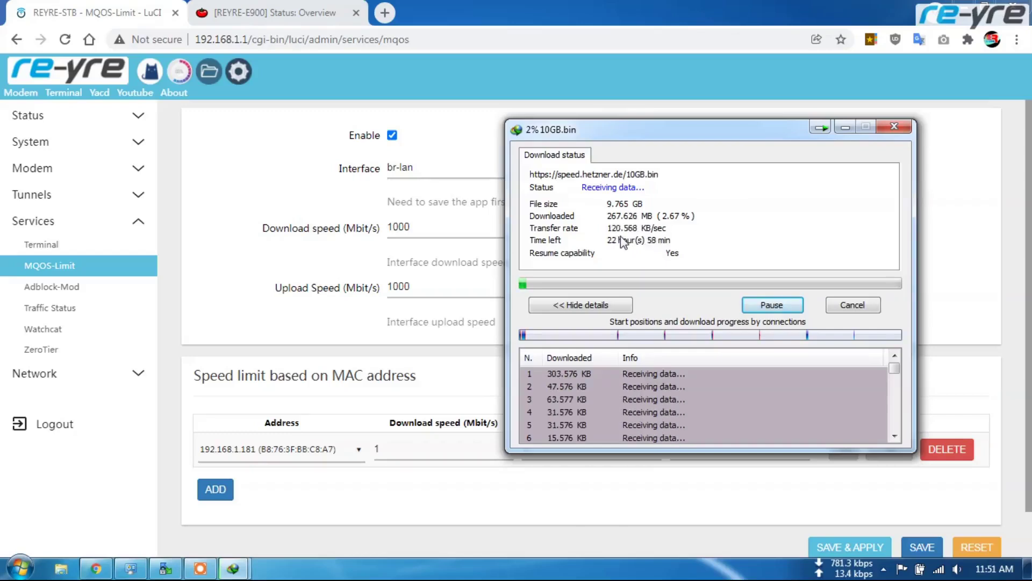
left_click(772, 305)
Back on the router page, raise the 192.168.1.181 client's download and upload limits to 8 Mbit/s each, and save and apply.
left_click(412, 449)
left_click(413, 449)
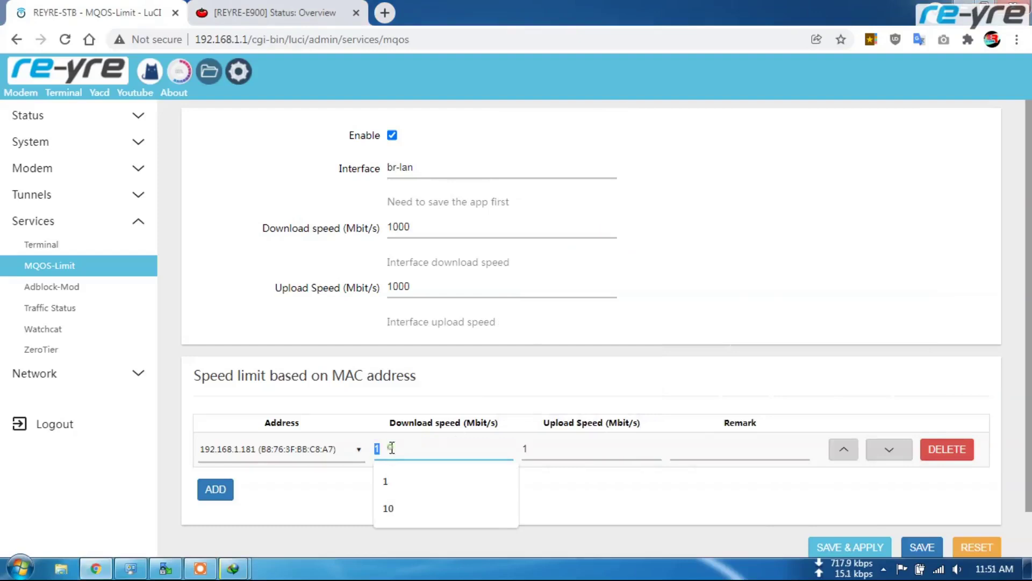
type("8")
left_click(552, 448)
type("8")
left_click(852, 544)
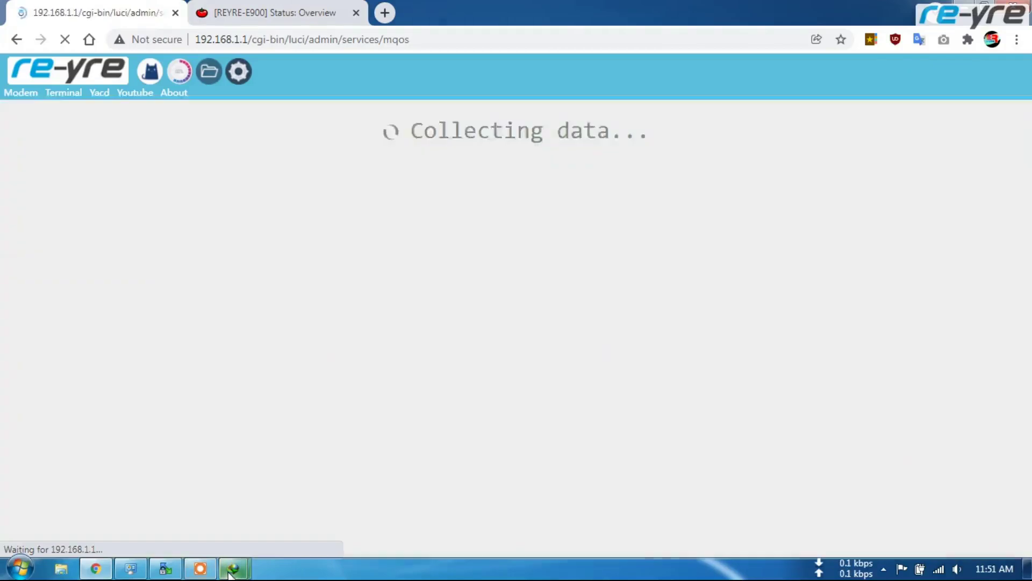
Resume the 10GB.bin download in Internet Download Manager to check its rate under the 8 Mbit/s limit, pause it, and close its window.
mouse_move(232, 568)
left_click(323, 495)
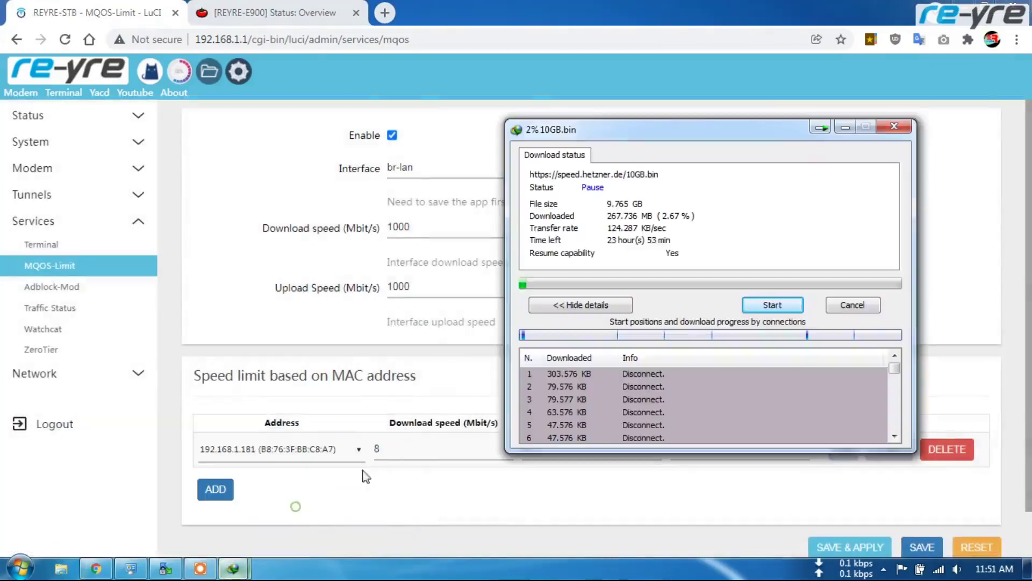
left_click(772, 305)
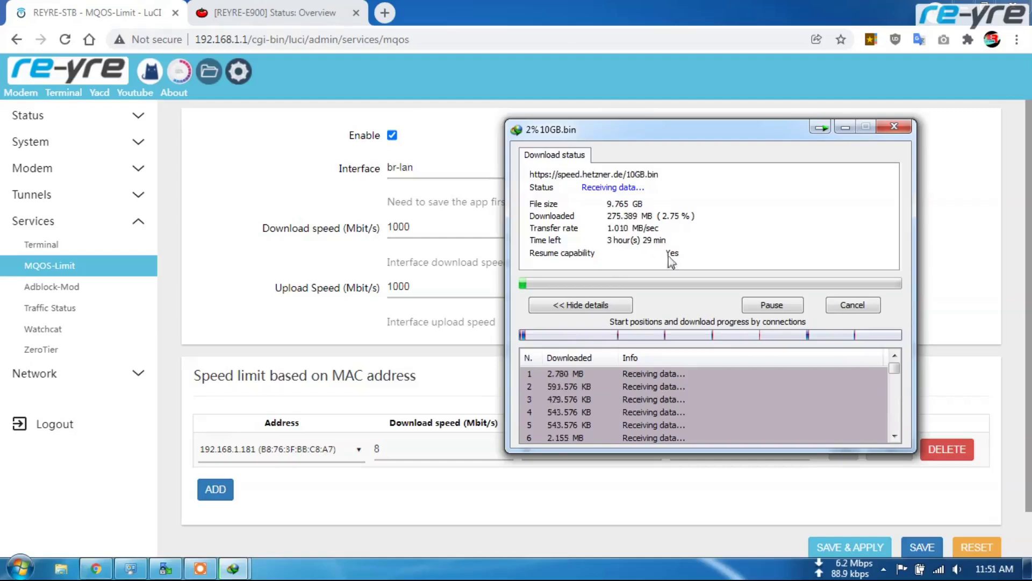
left_click(773, 304)
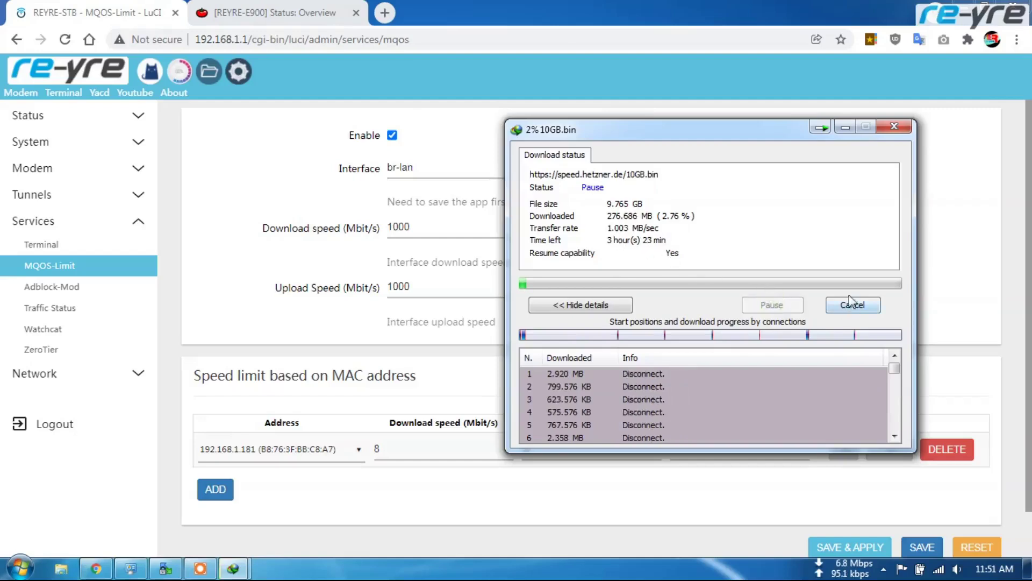
left_click_drag(766, 133, 624, 167)
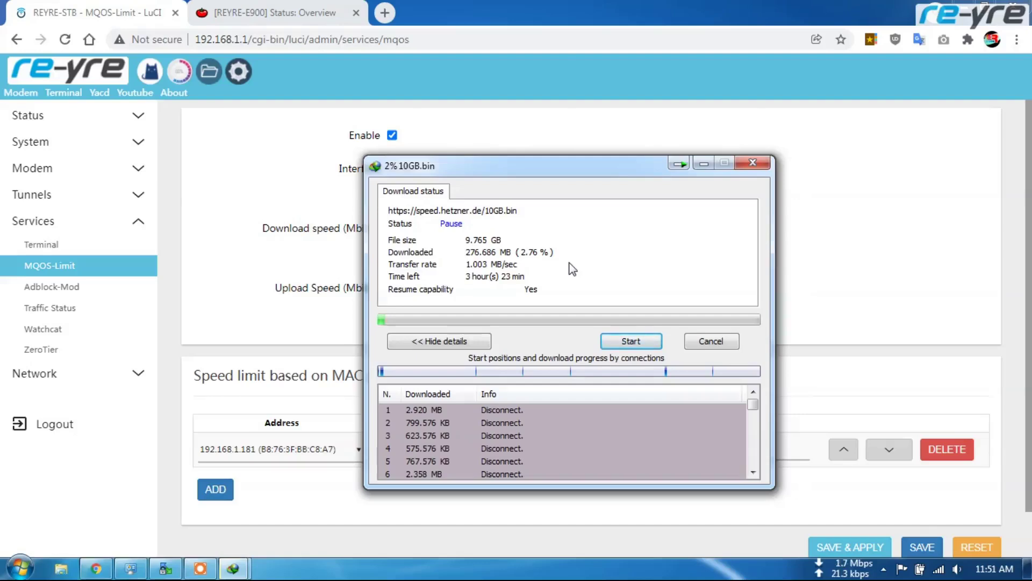
left_click(712, 341)
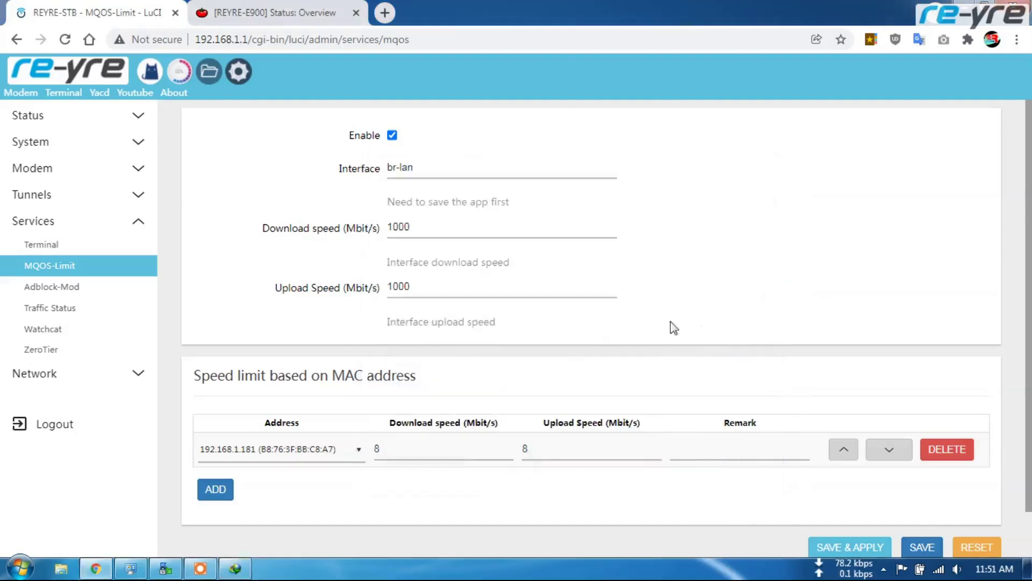
Review the download and upload limit values of the 192.168.1.181 entry on the router page.
double_click(436, 450)
double_click(533, 448)
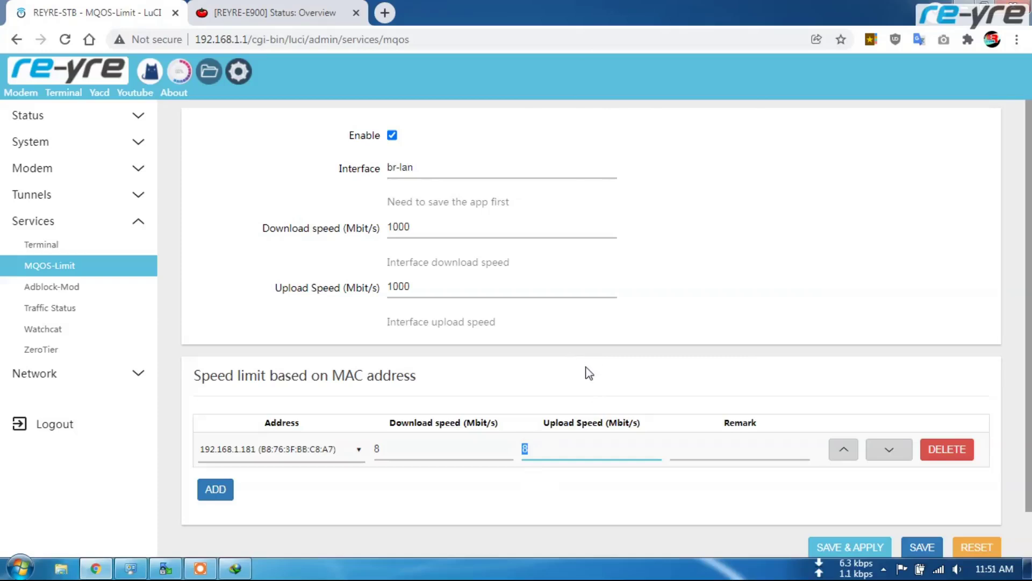
Delete the 192.168.1.181 client's entry from the MAC-based speed limits, and save and apply the change.
scroll(589, 374, "down", 1)
scroll(599, 331, "up", 1)
left_click(584, 357)
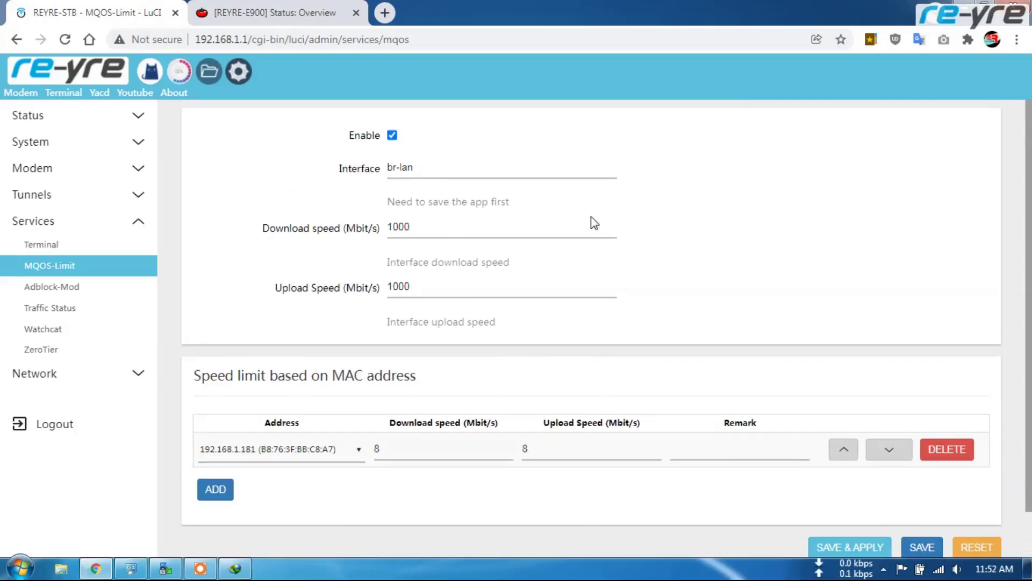
scroll(591, 360, "down", 1)
scroll(592, 360, "up", 1)
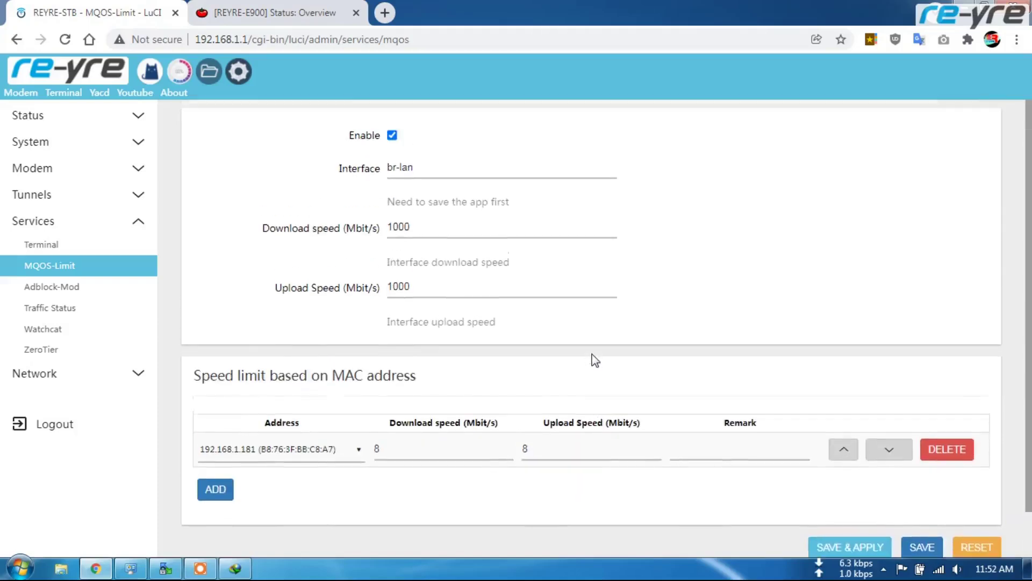
left_click(947, 452)
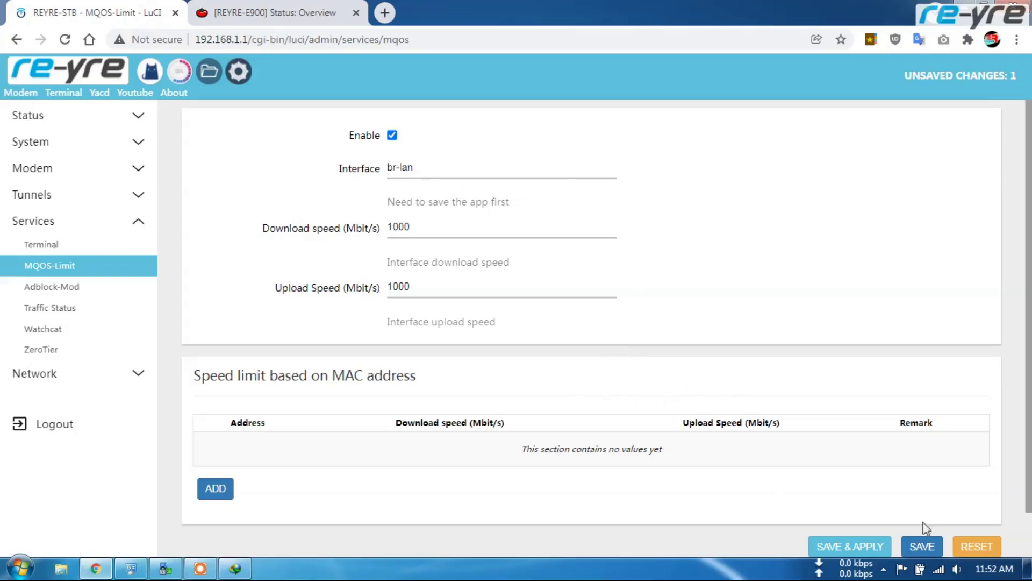
left_click(834, 547)
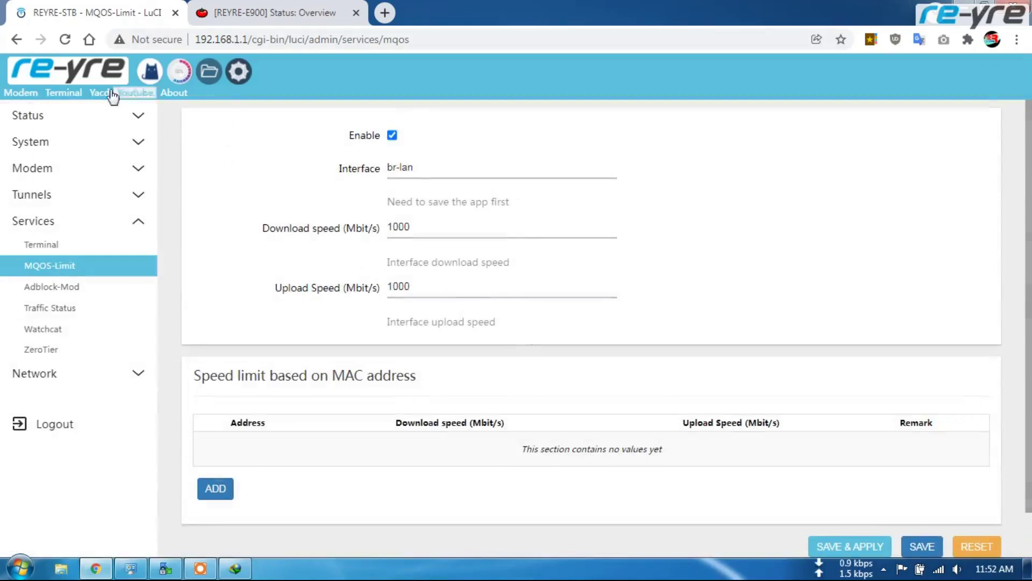
From the router's status overview, set a static DHCP lease for REYRE-PC at 192.168.1.181, save and apply it, and check the active leases.
left_click(79, 76)
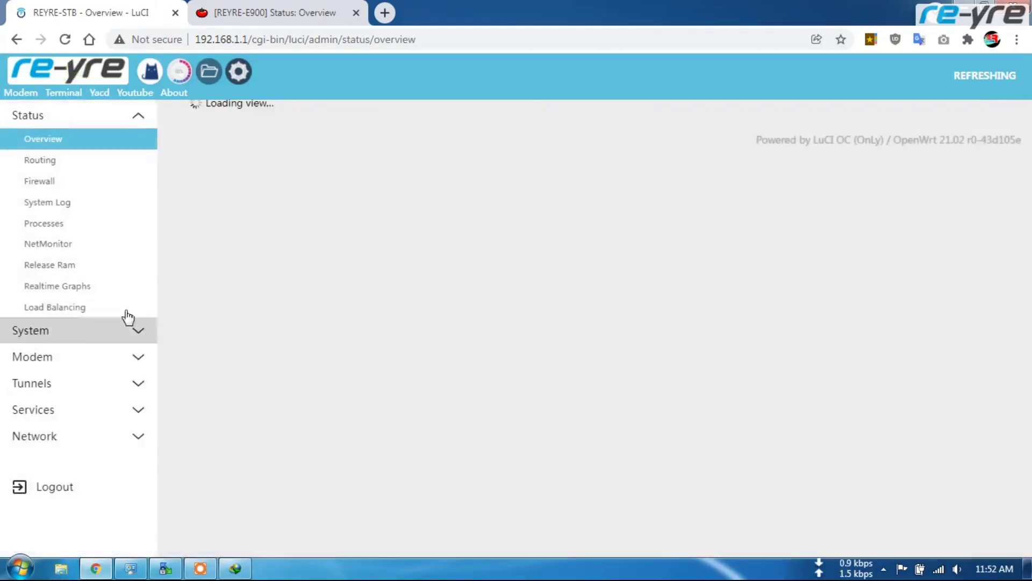
scroll(567, 350, "down", 10)
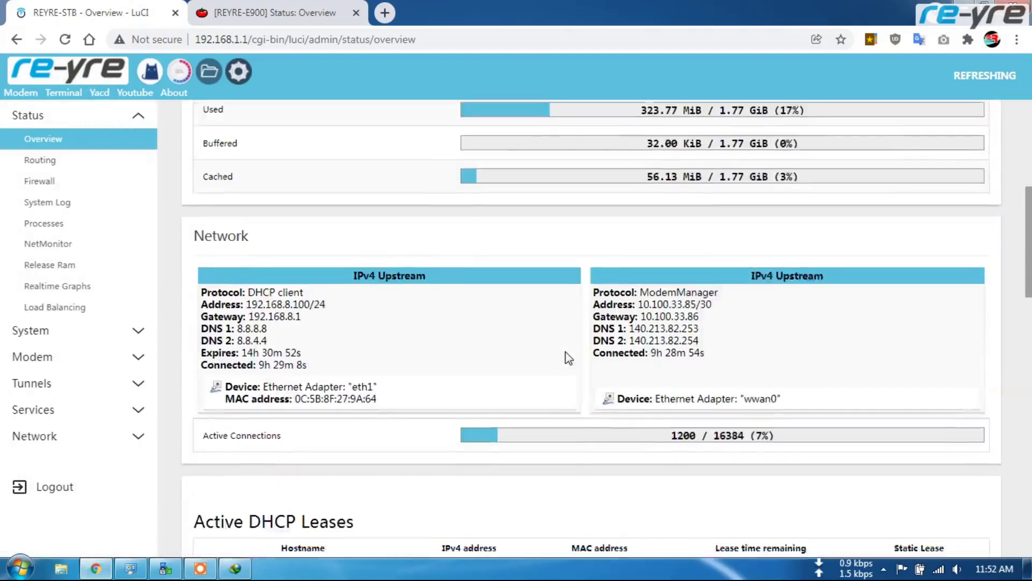
scroll(567, 353, "down", 3)
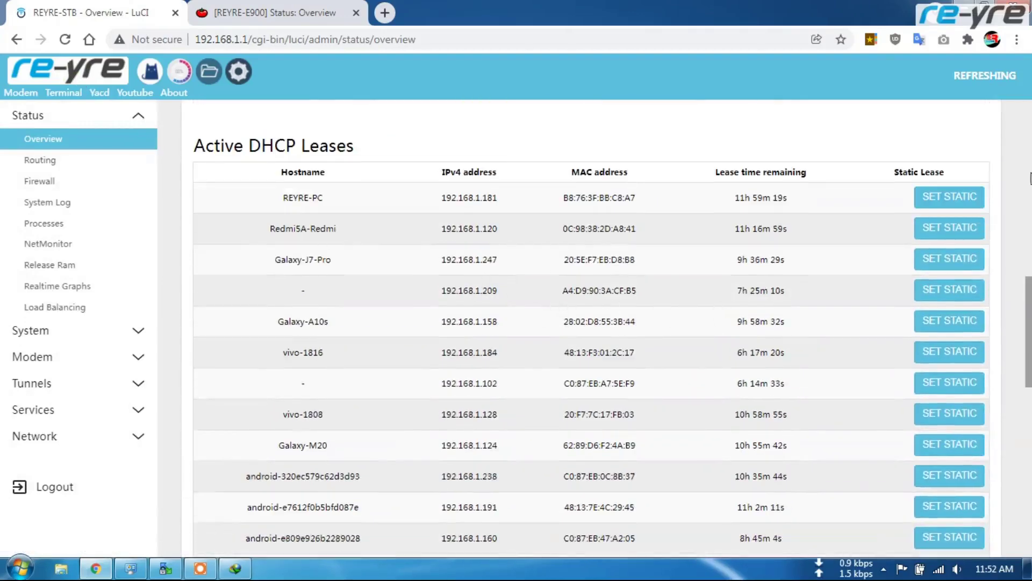
left_click(960, 202)
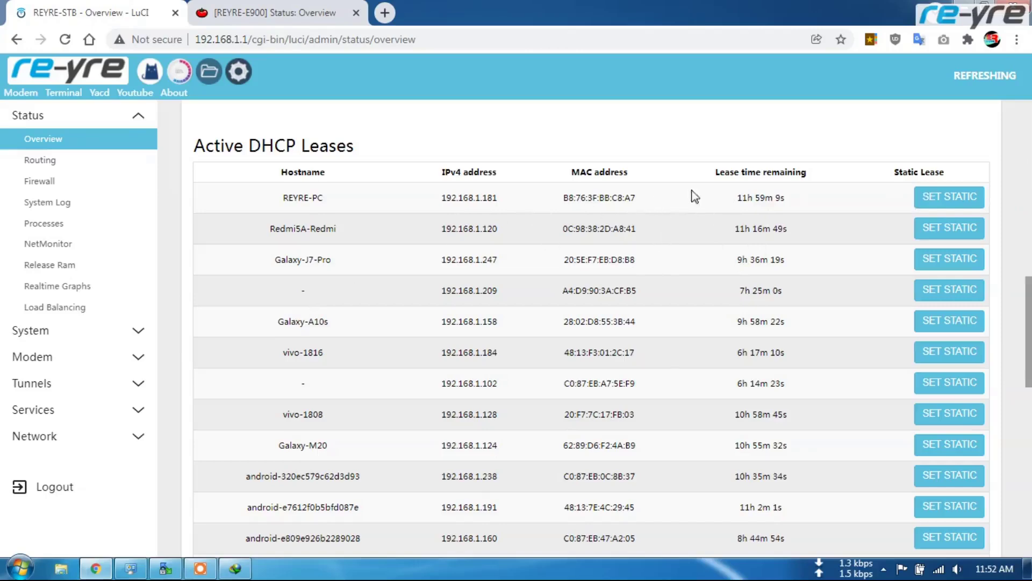
left_click(949, 198)
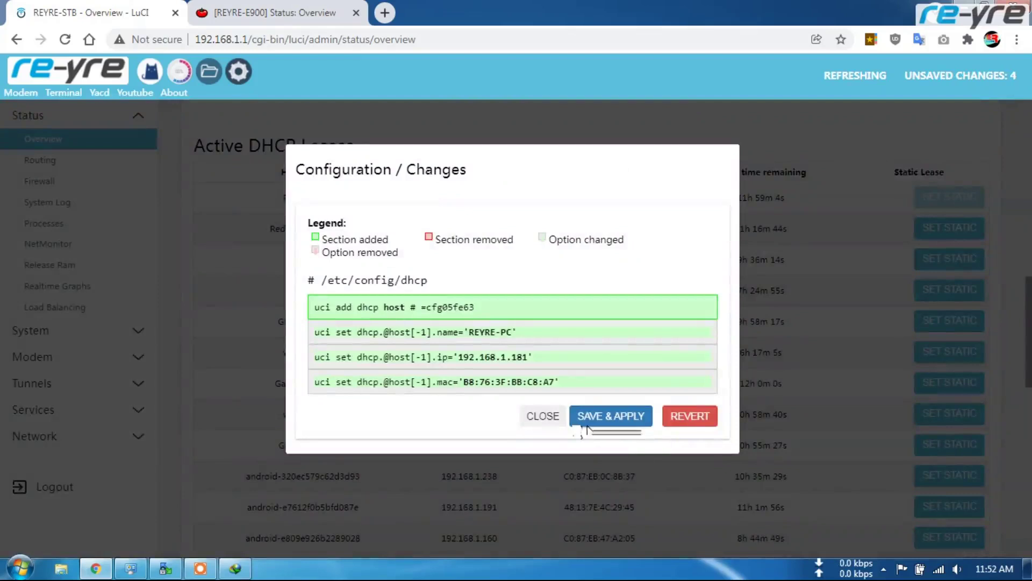
left_click(604, 416)
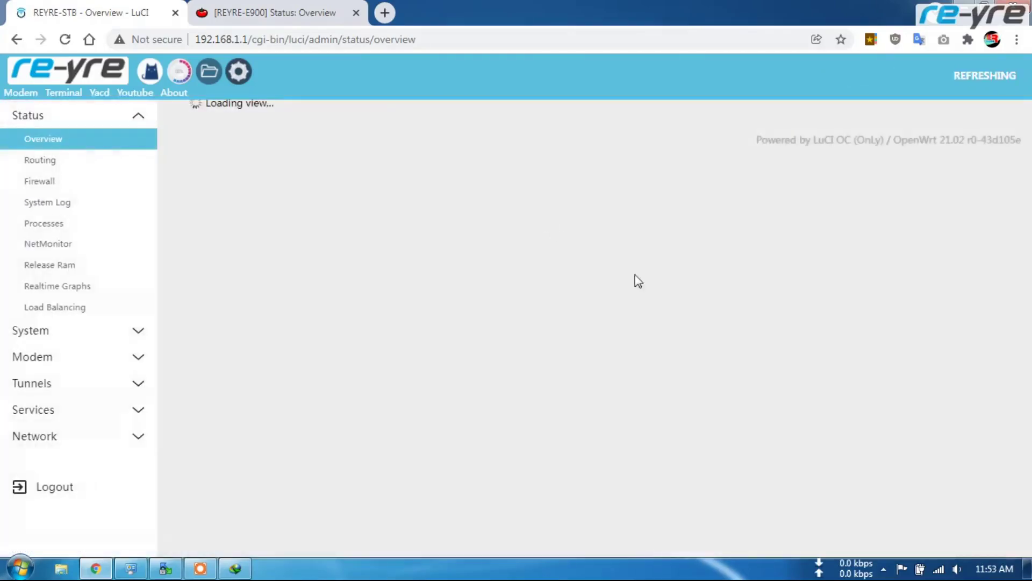
scroll(649, 290, "down", 15)
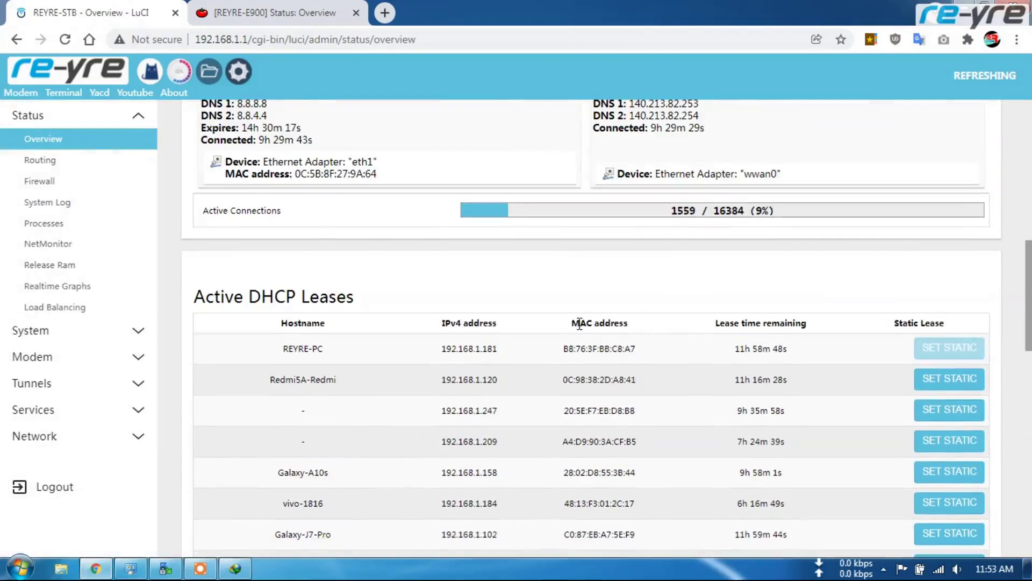
scroll(580, 322, "up", 10)
scroll(581, 330, "up", 2)
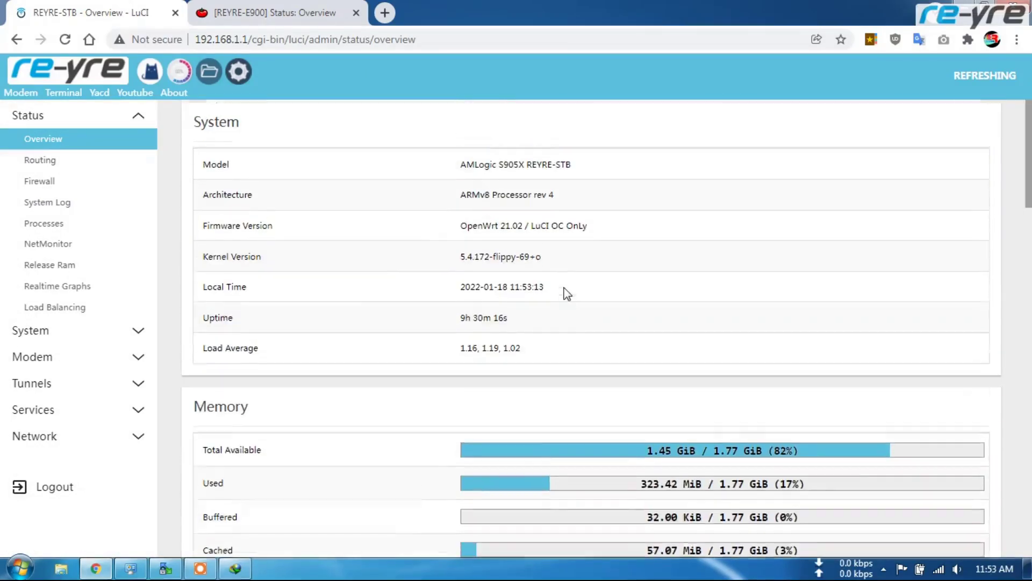